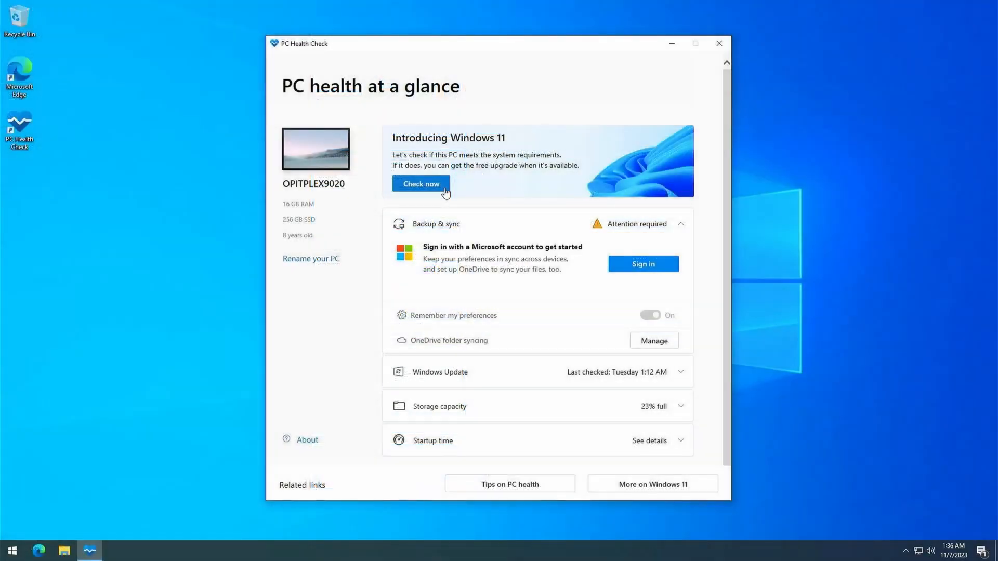
# Run the Windows 11 compatibility check in PC Health Check, close the app, and read the Windows 11 system requirements
pyautogui.click(445, 191)
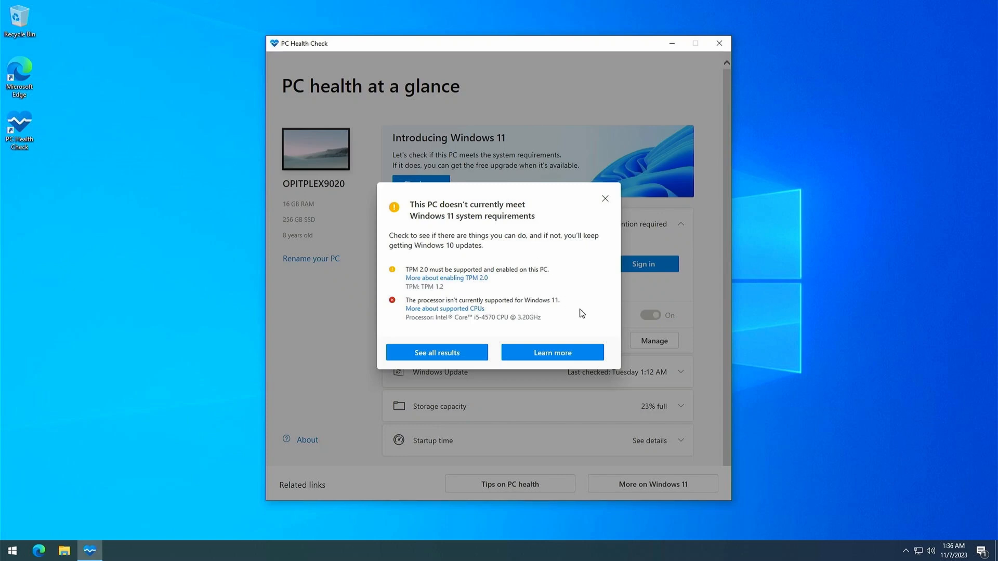
pyautogui.click(605, 201)
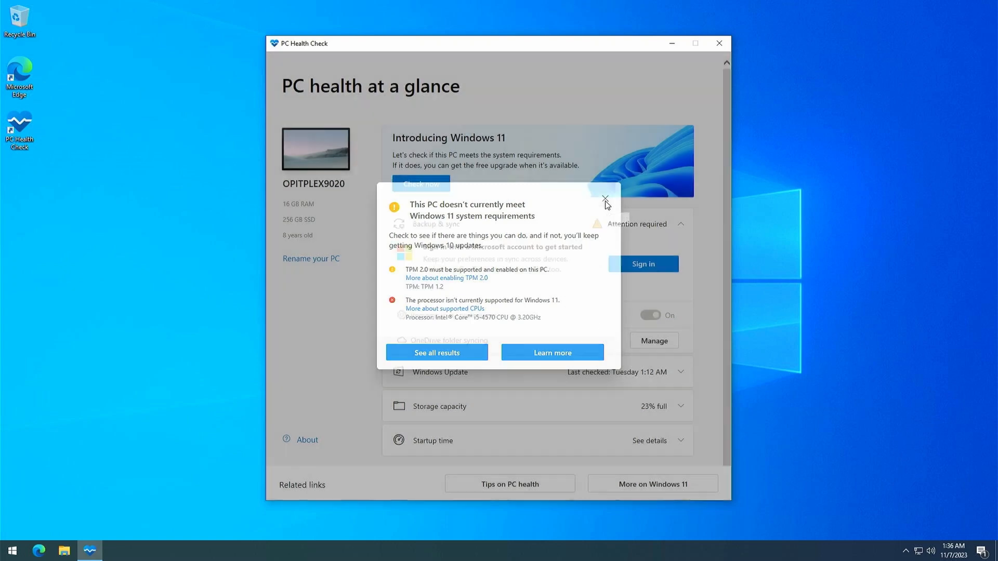
pyautogui.click(720, 45)
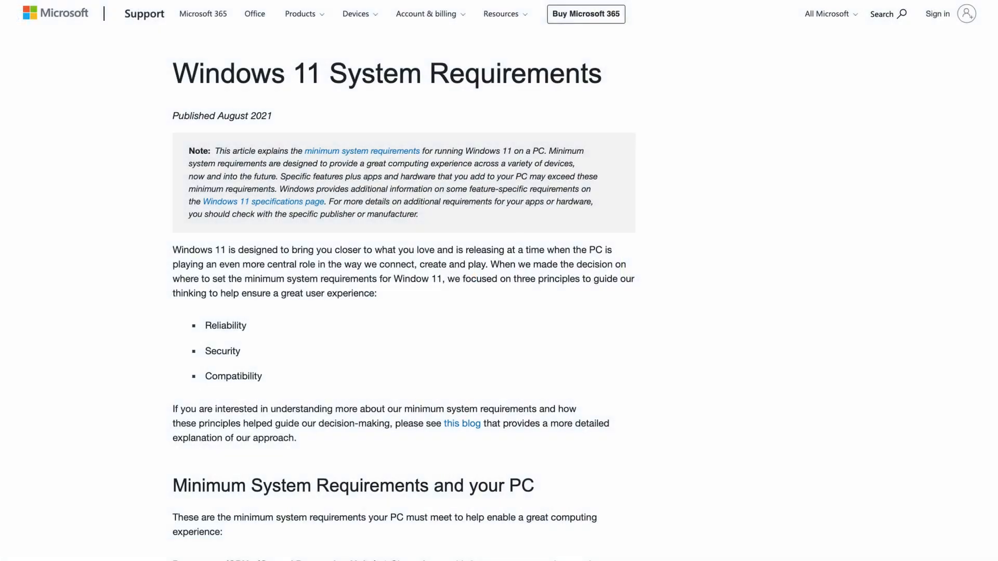
pyautogui.scroll(-9, 499, 281)
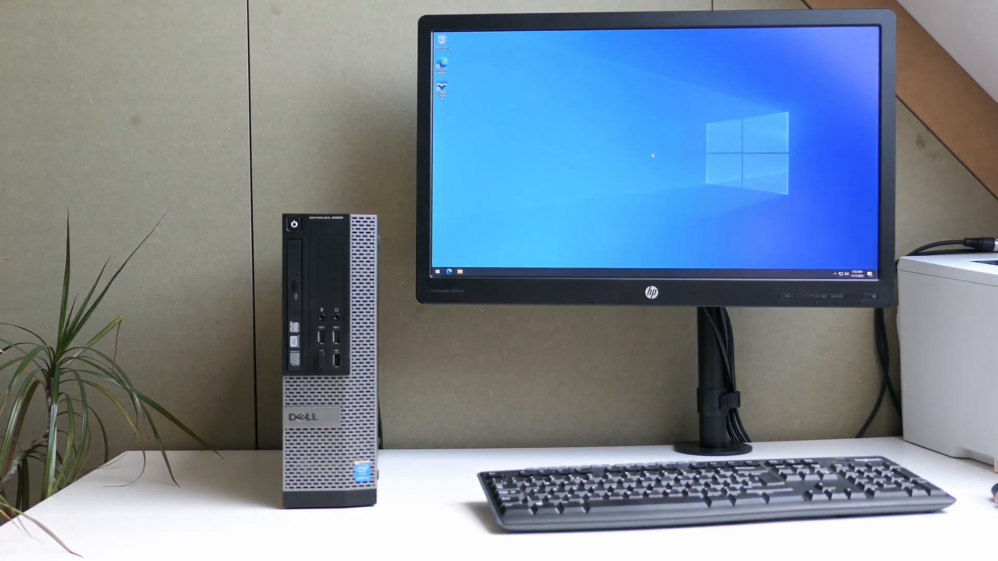
# Open the About page in system settings to examine the processor and Windows edition, and close Settings
pyautogui.press('super')
pyautogui.write('about')
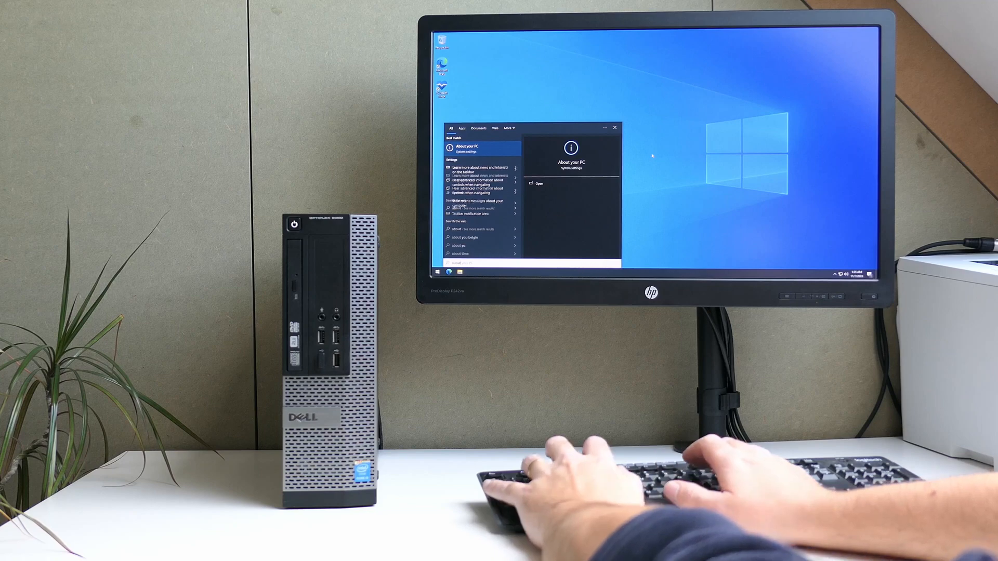
pyautogui.press('Return')
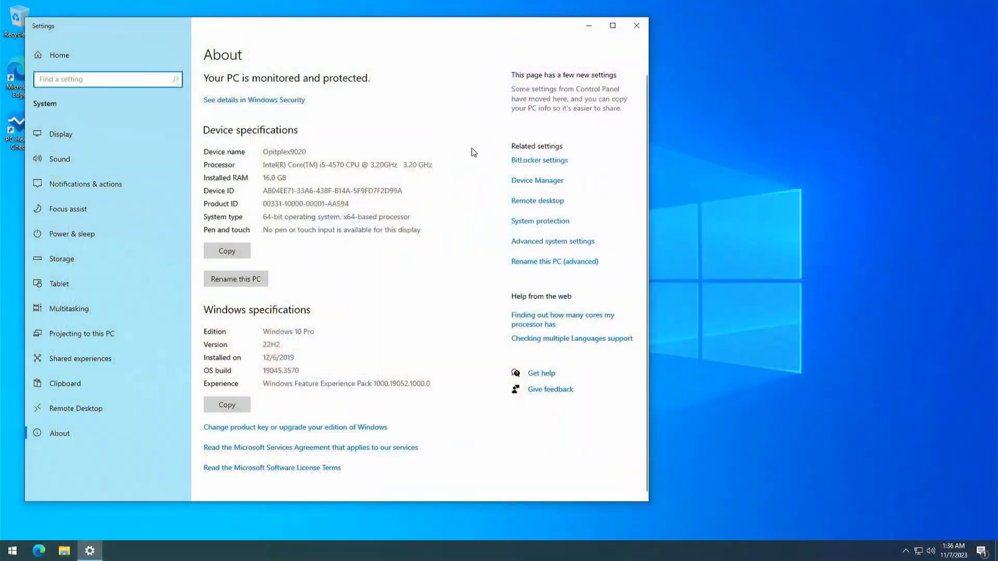
pyautogui.moveTo(433, 165); pyautogui.dragTo(271, 177)
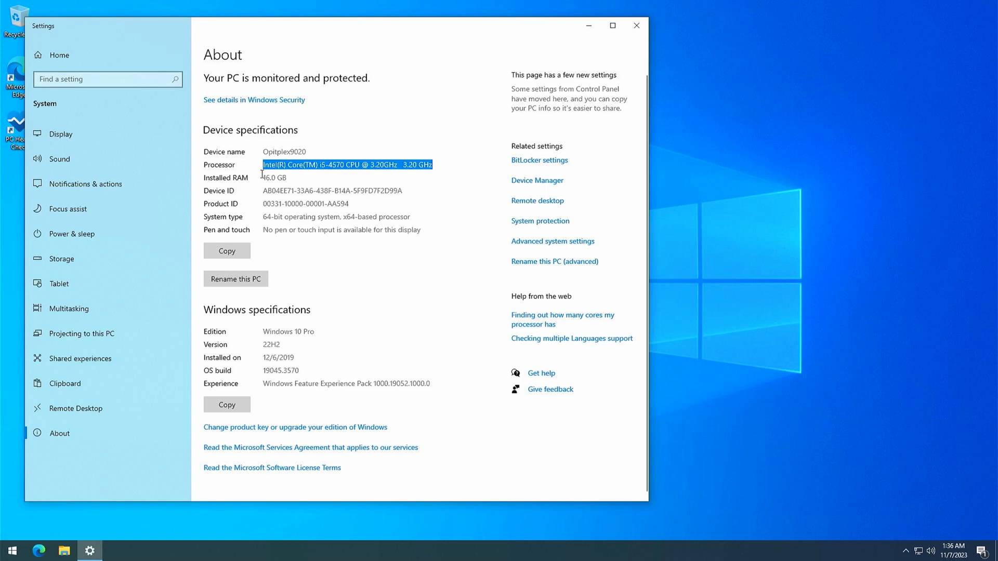
pyautogui.click(323, 343)
pyautogui.moveTo(316, 333); pyautogui.dragTo(263, 335)
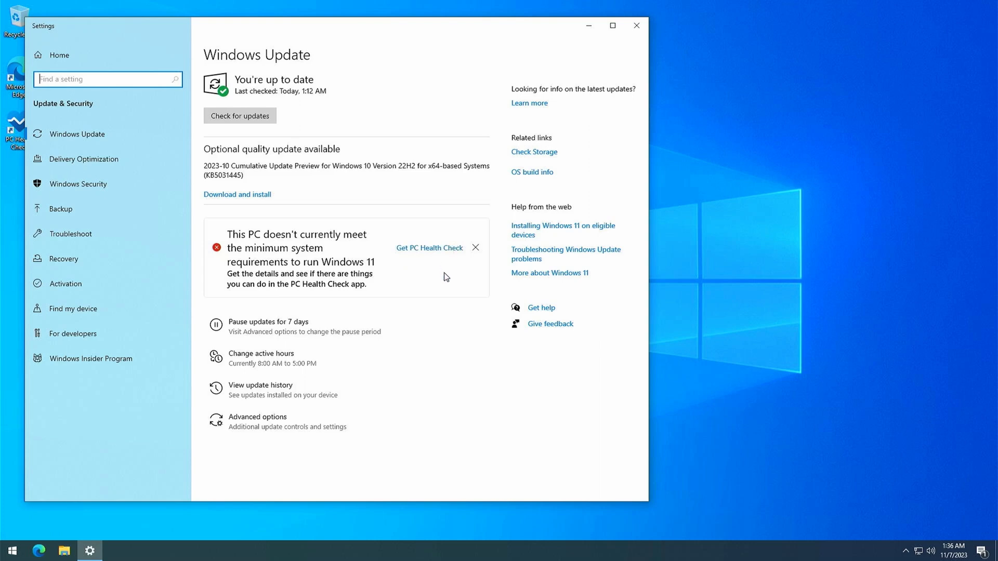
pyautogui.click(636, 25)
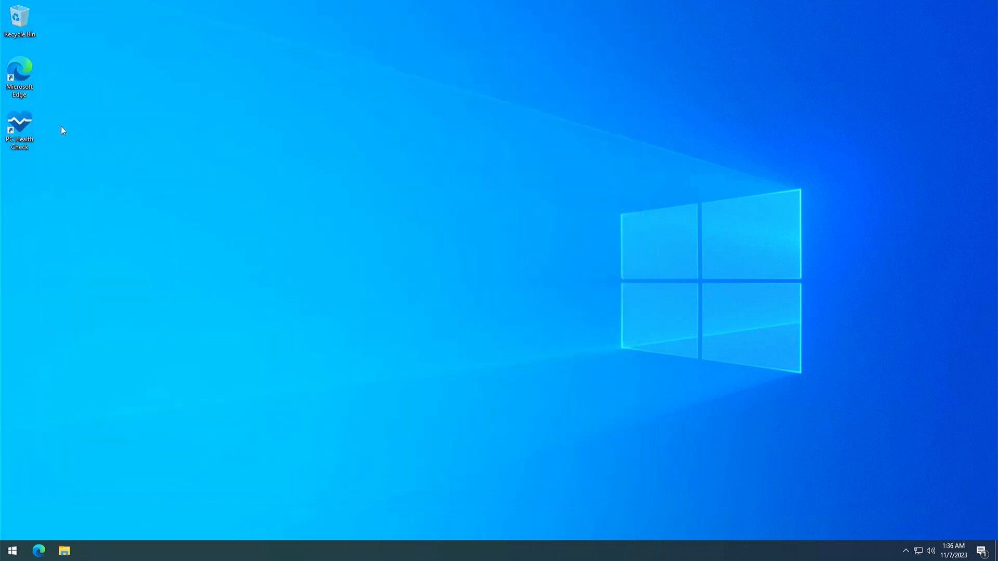
# Open PC Health Check from the desktop, check this PC against the Windows 11 requirements, and close the app
pyautogui.doubleClick(32, 112)
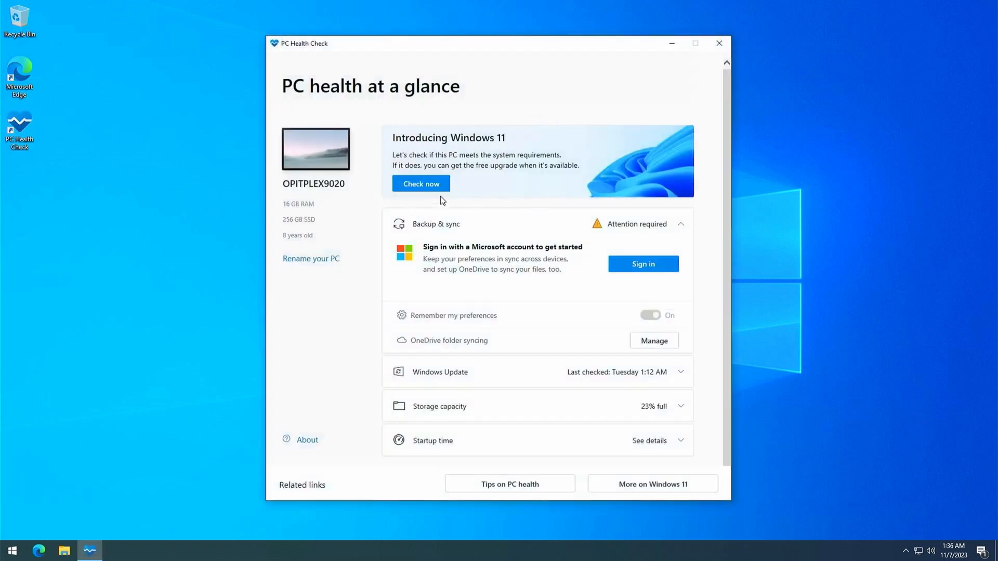
pyautogui.click(445, 192)
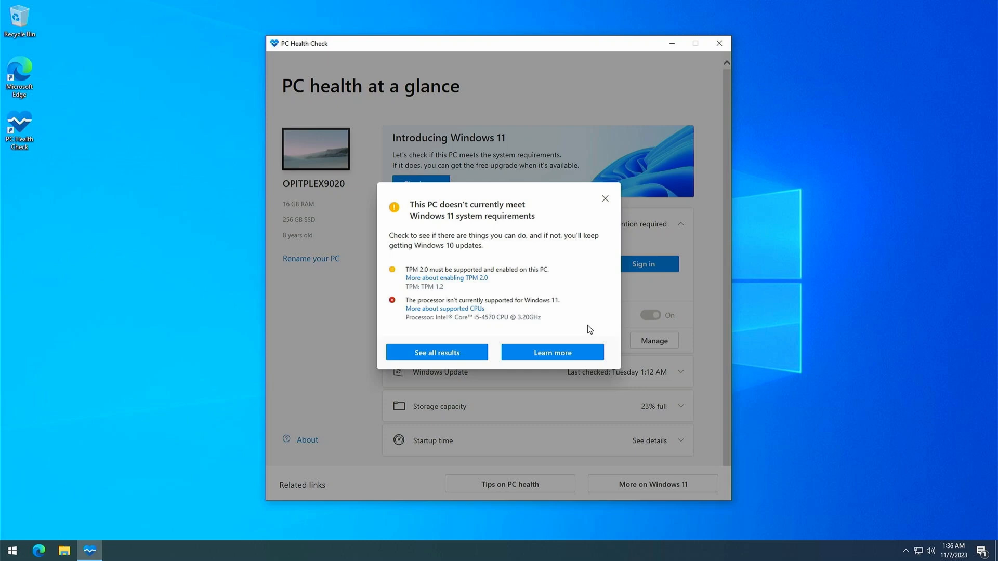
pyautogui.click(605, 200)
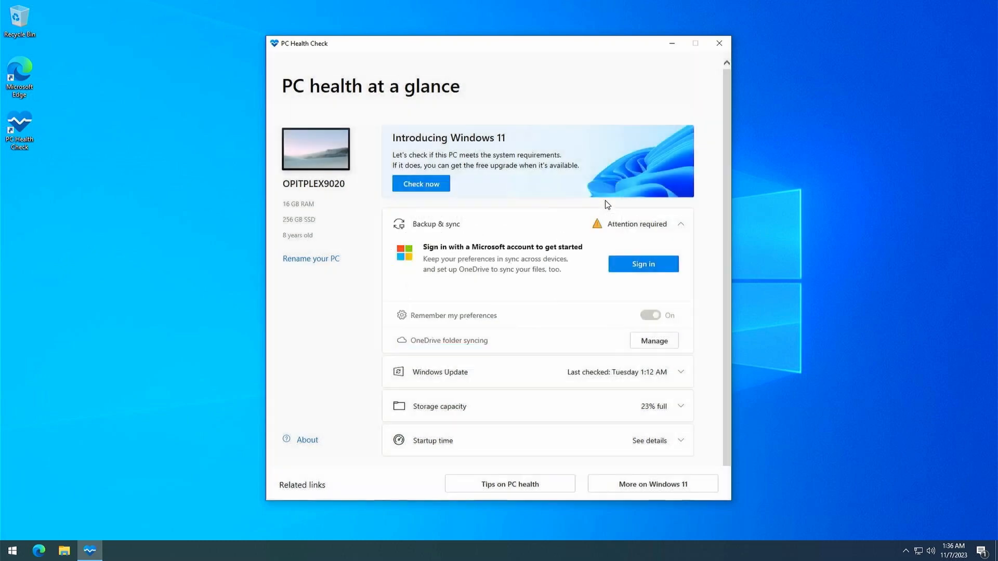
pyautogui.click(720, 45)
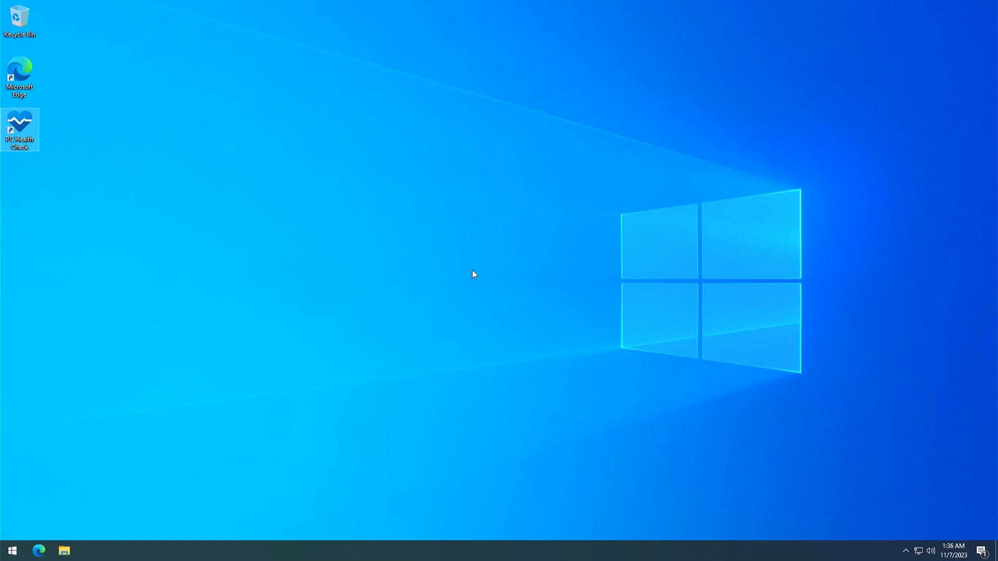
# Switch to Microsoft Edge, search the web for "download windows 11" and accept the Bing cookies
pyautogui.click(39, 550)
pyautogui.click(373, 25)
pyautogui.write('download windows 11')
pyautogui.press('Return')
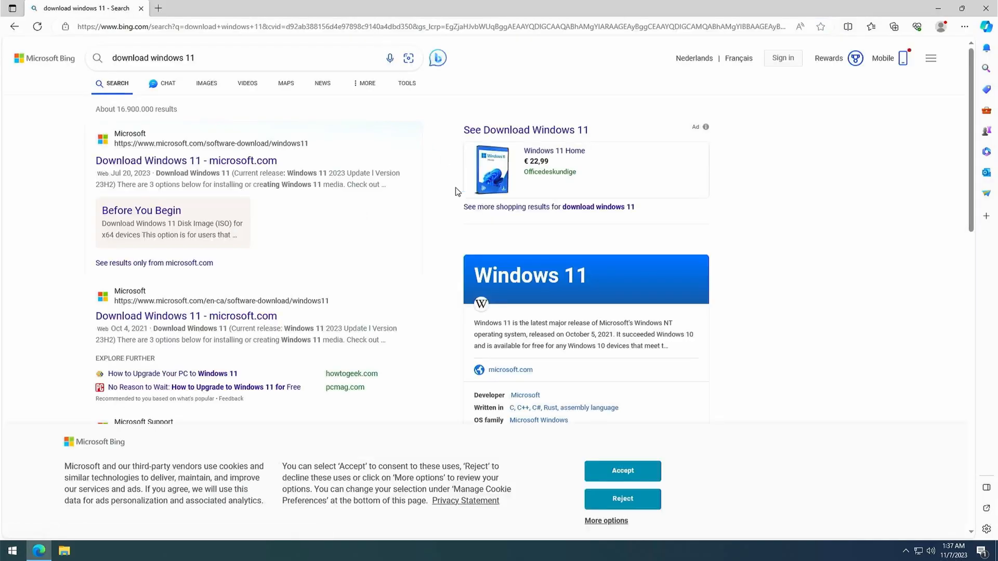
pyautogui.click(604, 470)
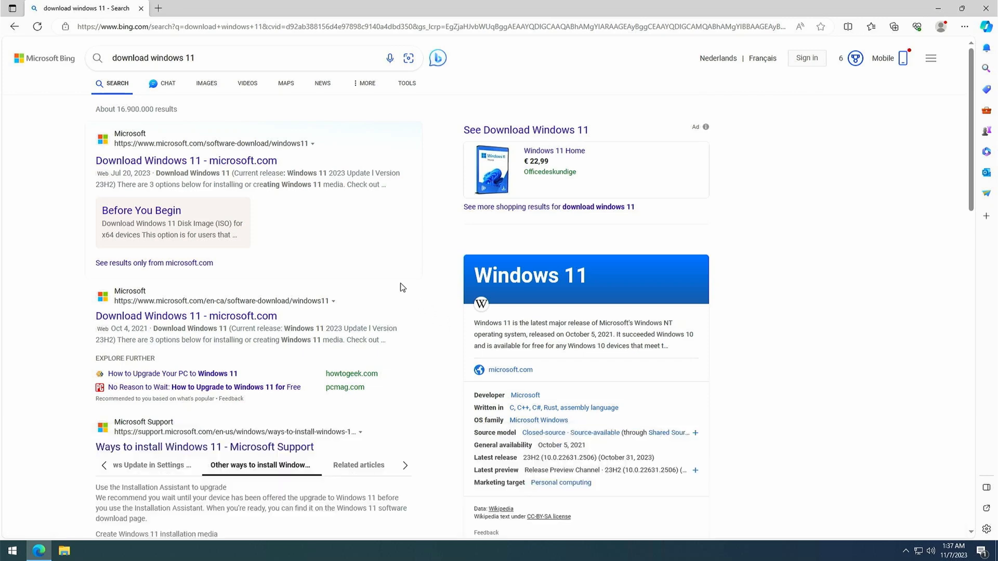
# Open Microsoft's en-ca Download Windows 11 page from the search results and accept its optional cookies
pyautogui.click(265, 320)
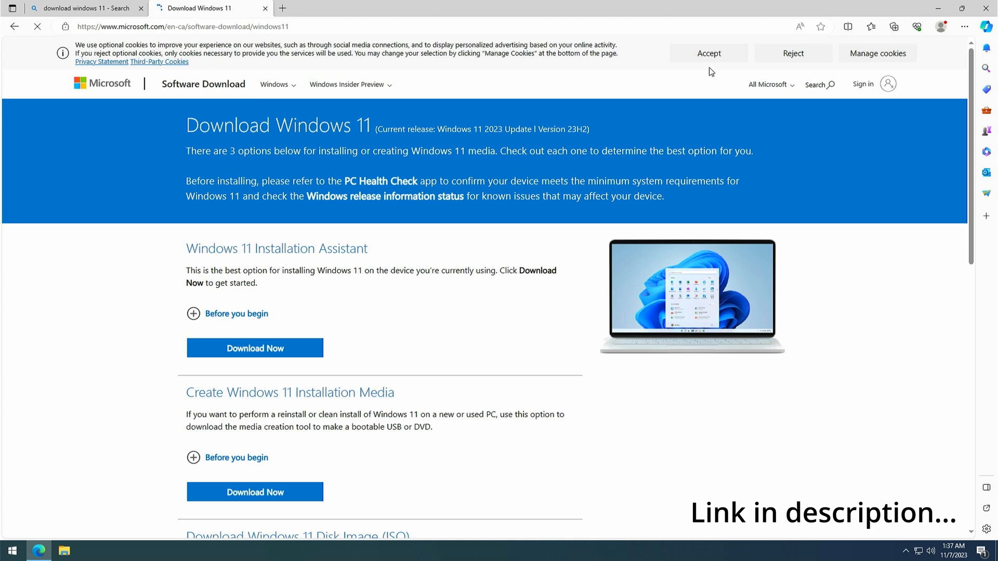
pyautogui.click(709, 52)
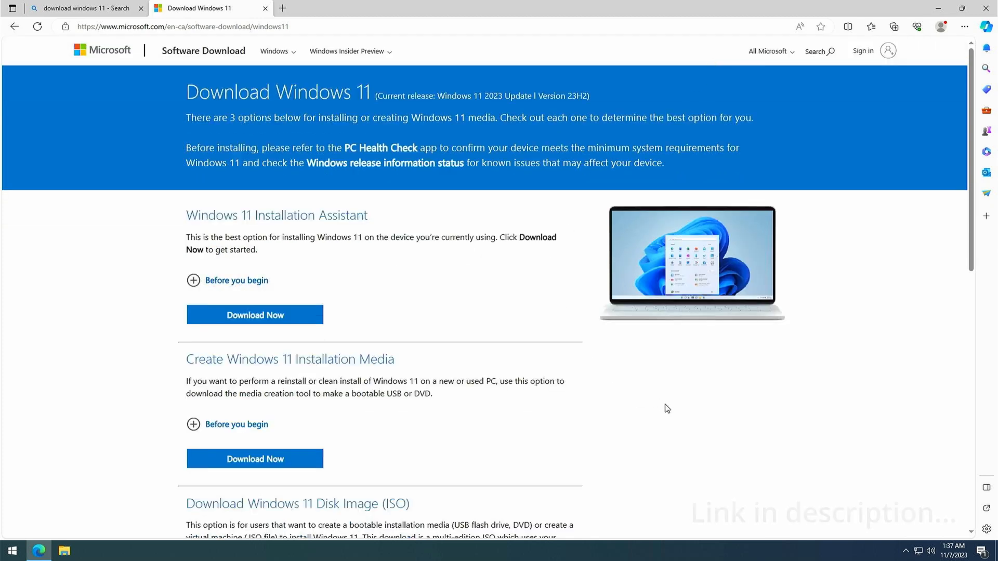
pyautogui.scroll(-3, 665, 408)
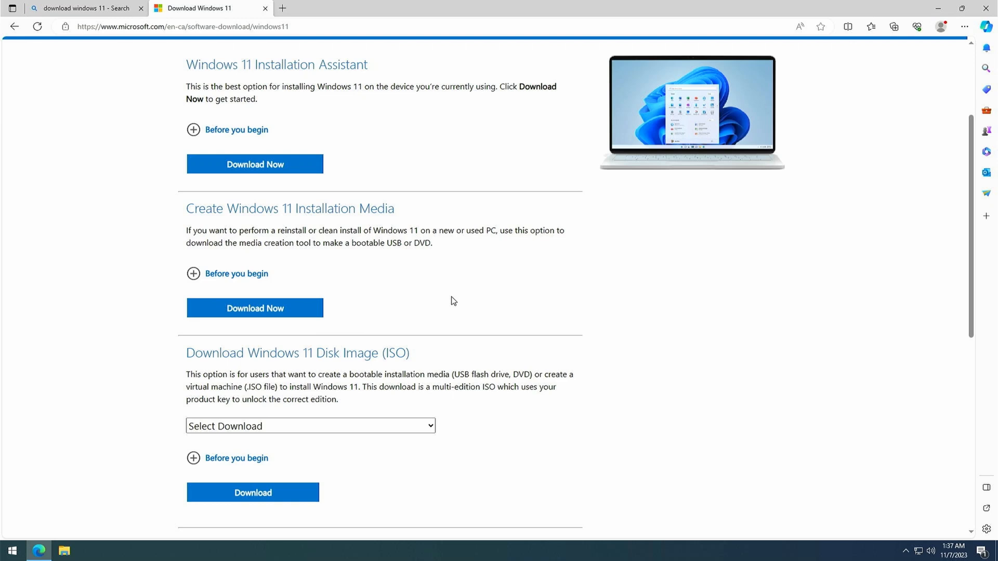
# Request the Windows 11 (multi-edition ISO) disk image download and view the available product languages without choosing one
pyautogui.scroll(-3, 666, 305)
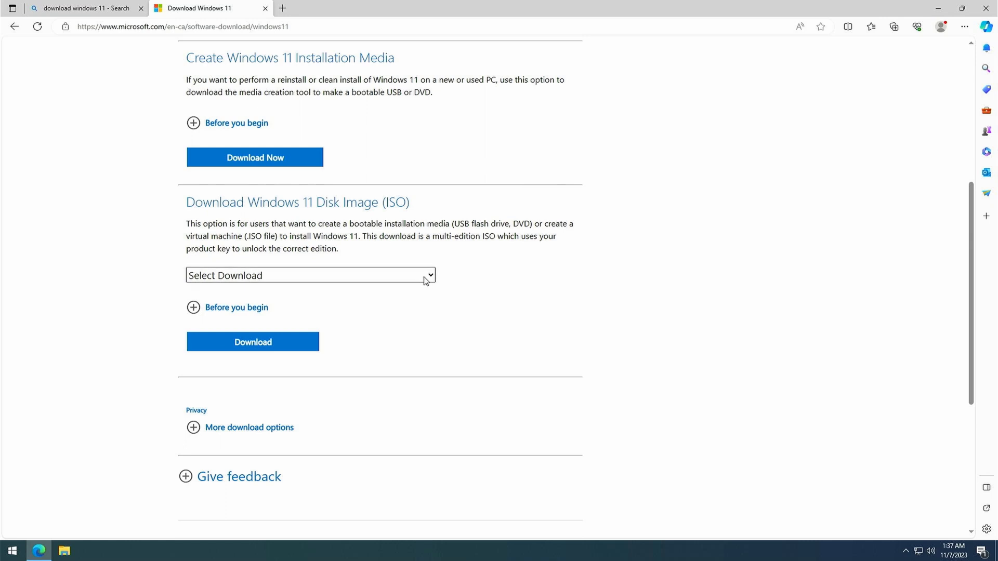
pyautogui.click(425, 280)
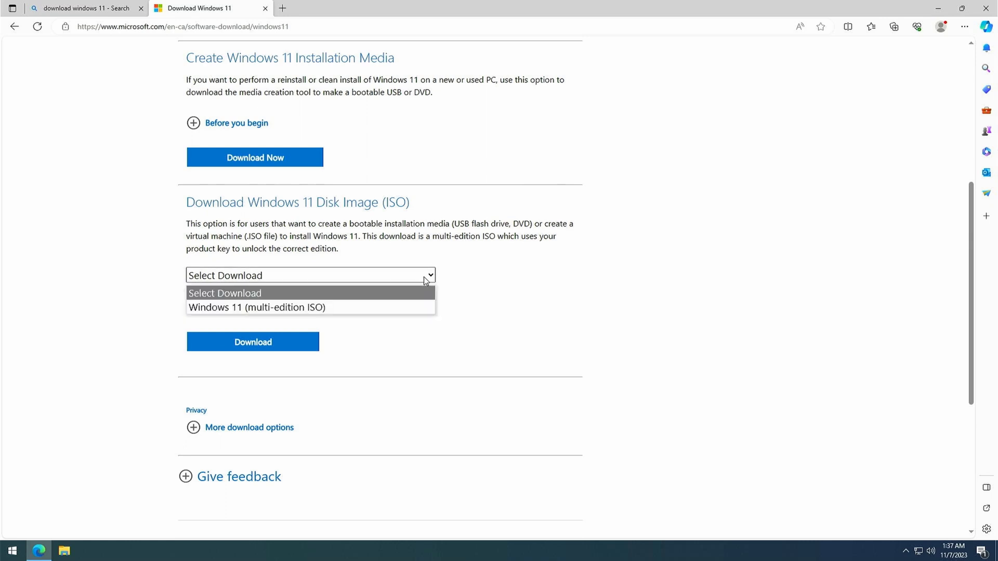
pyautogui.click(401, 306)
pyautogui.click(307, 347)
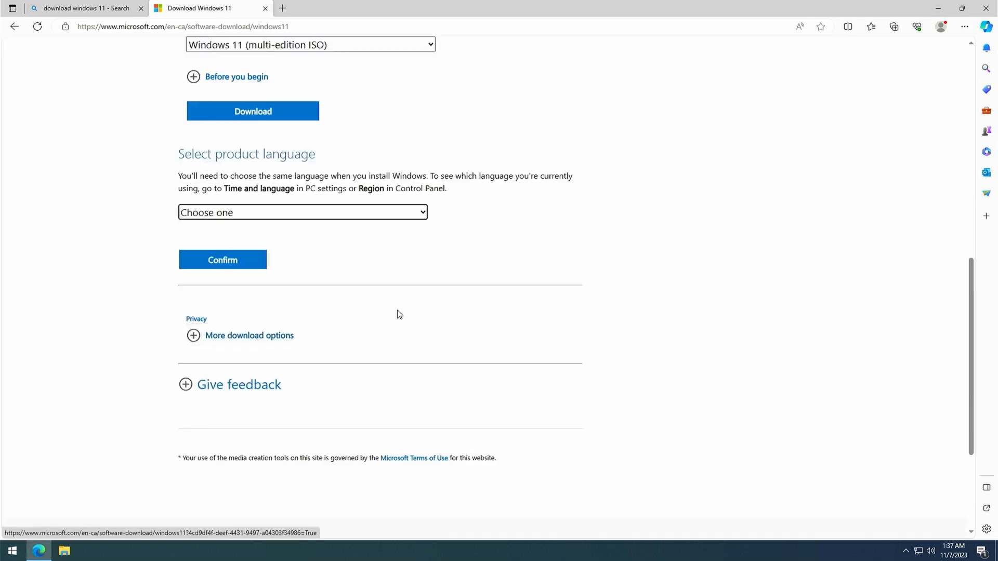
pyautogui.click(314, 213)
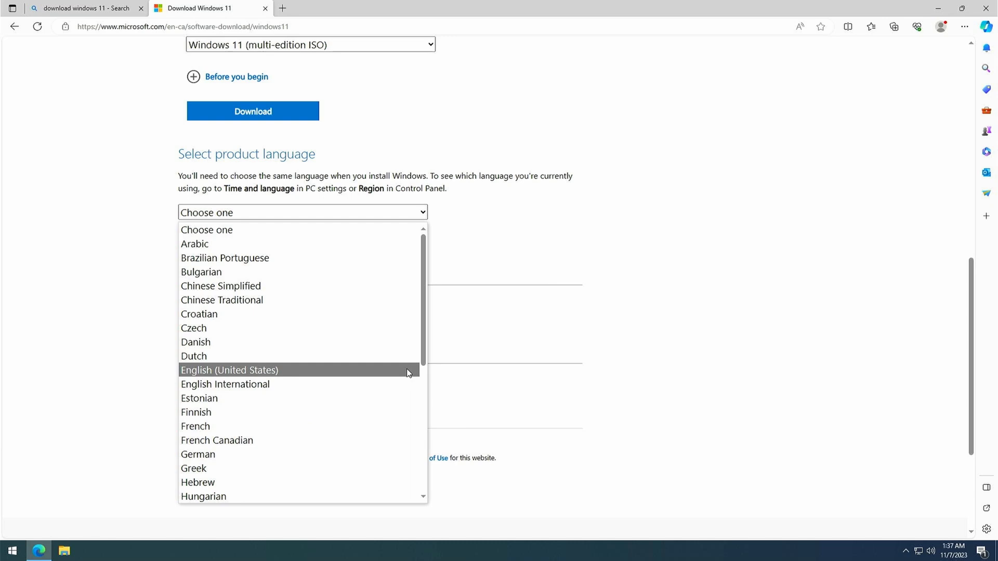
pyautogui.click(657, 277)
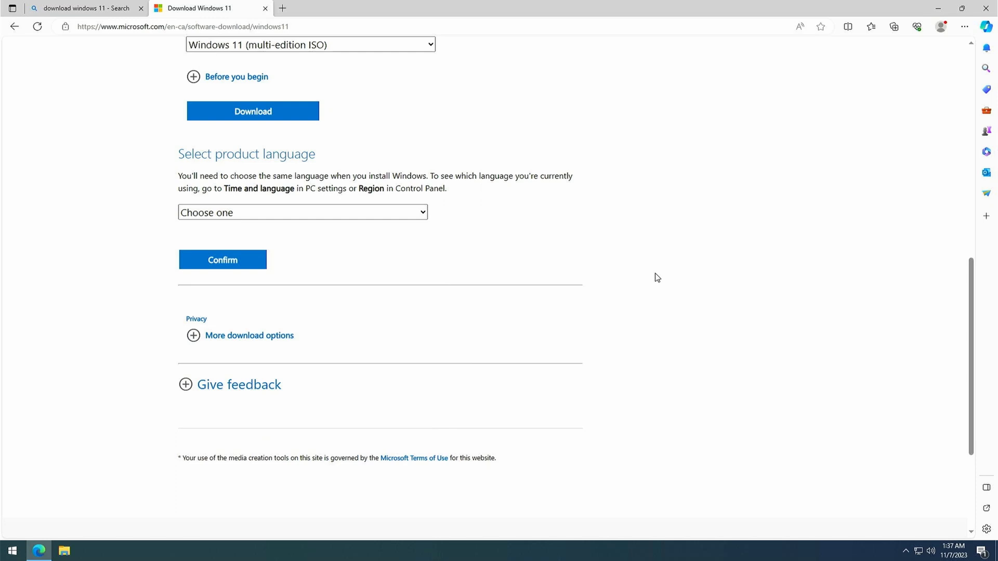
# Search for cmd, open Command Prompt as administrator, and approve the elevation request
pyautogui.press('super')
pyautogui.write('cmd')
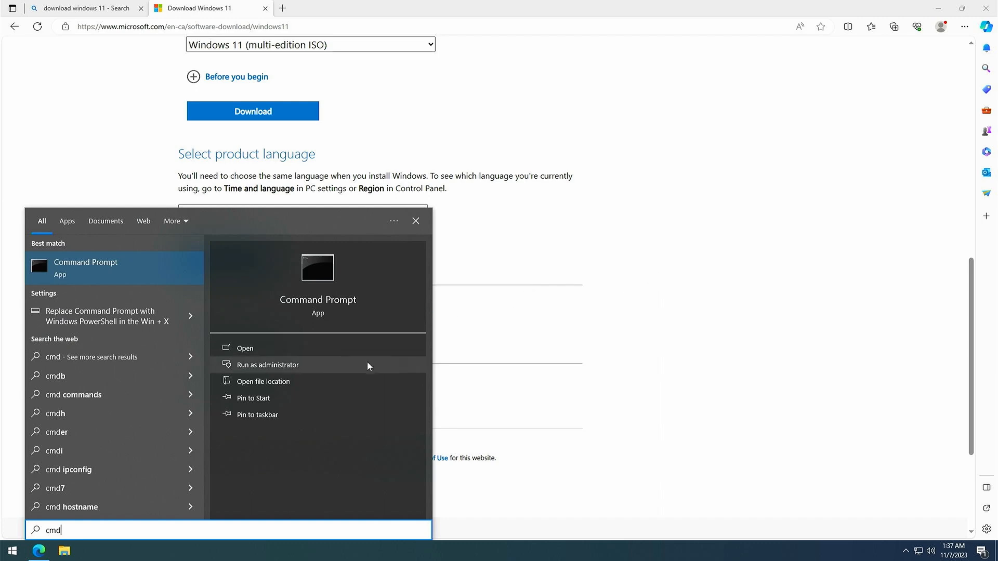
pyautogui.click(368, 364)
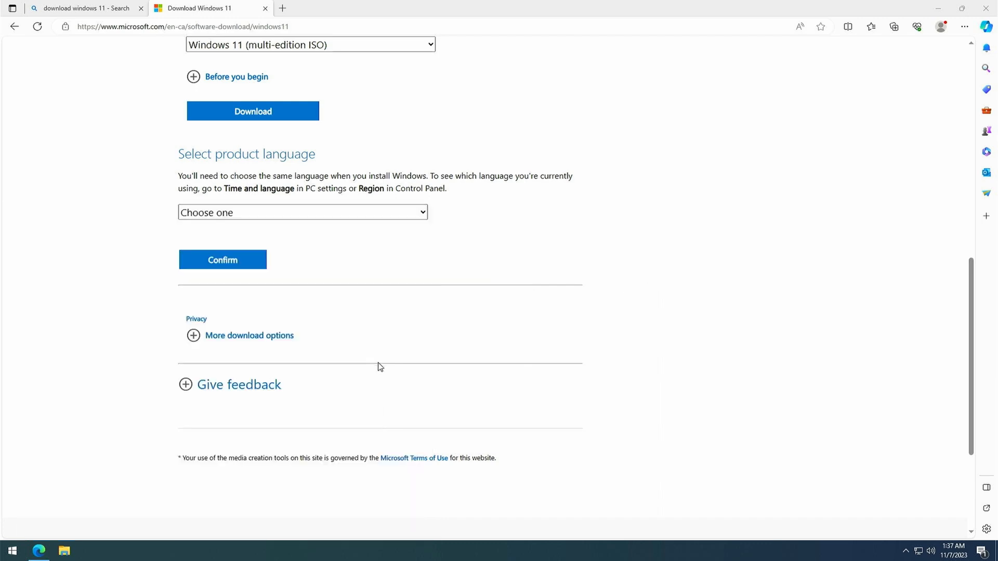
pyautogui.click(413, 341)
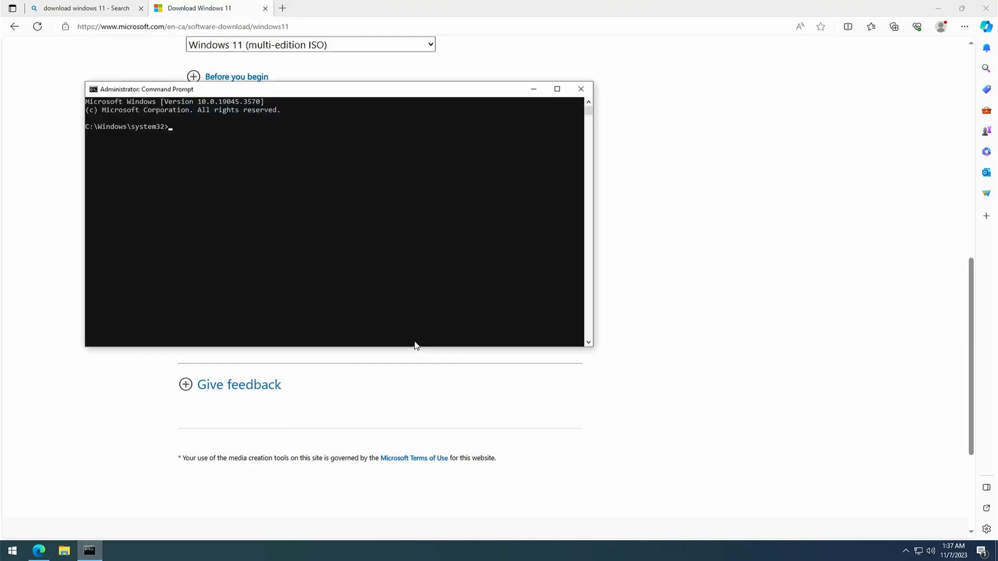
# Run dism /online /get-intl, highlight the installed language lines in the output, and close Command Prompt
pyautogui.write('dis')
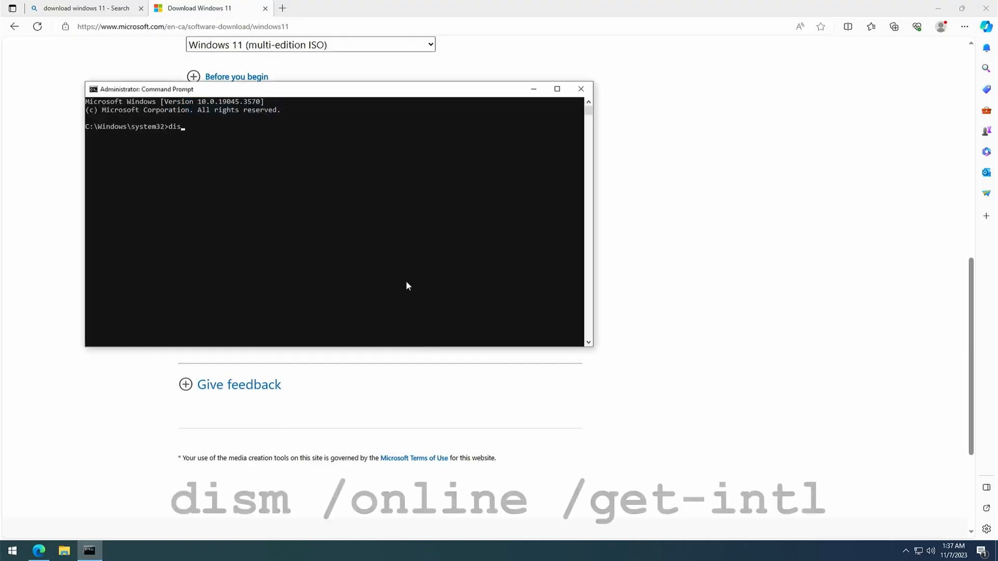
pyautogui.write('m /onl')
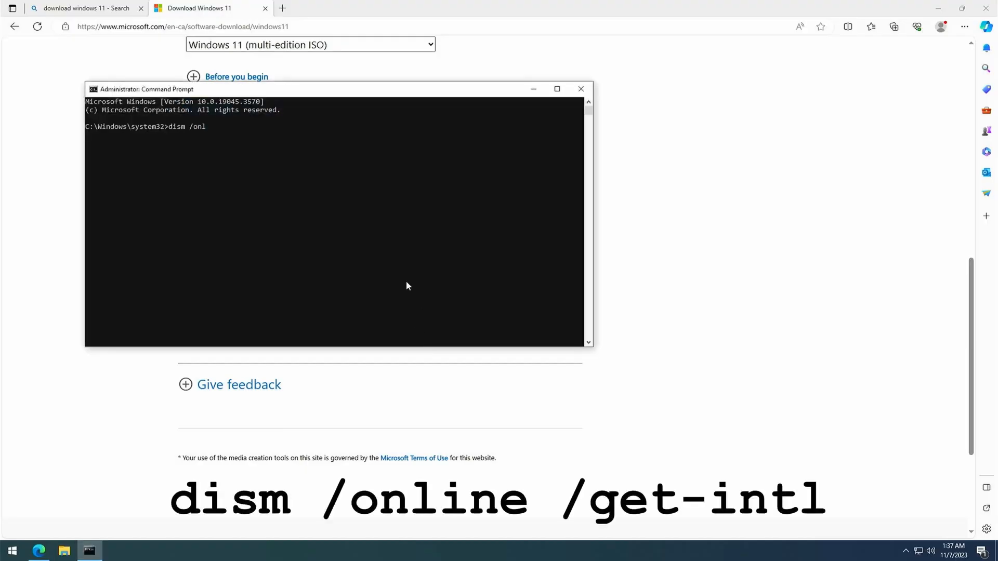
pyautogui.write('ine /get-intl')
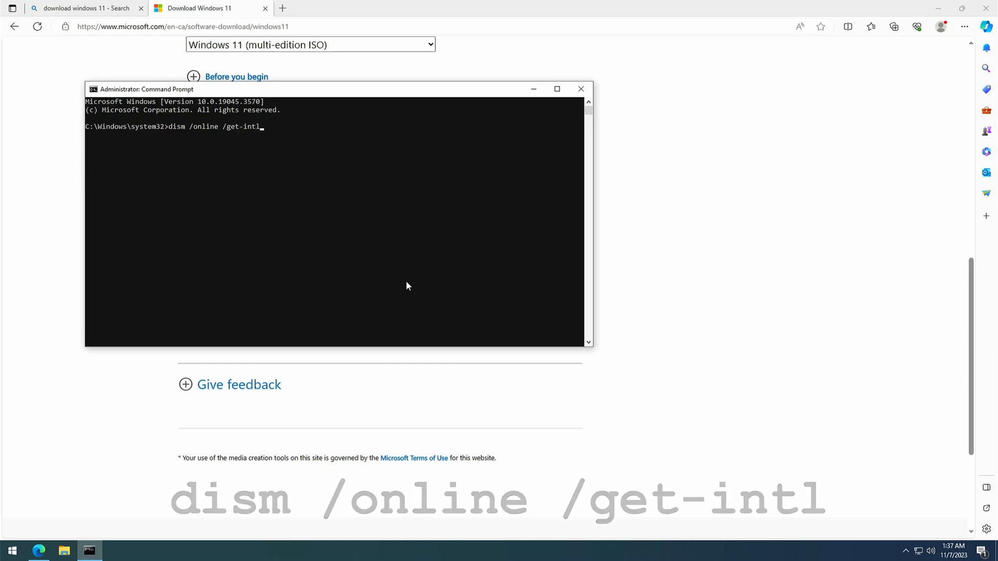
pyautogui.press('Return')
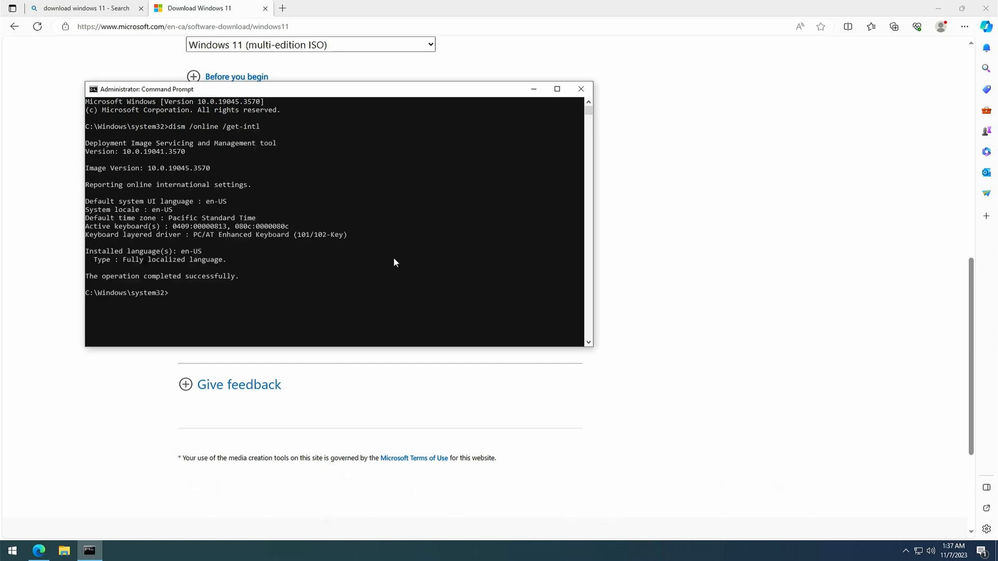
pyautogui.moveTo(86, 251); pyautogui.dragTo(232, 266)
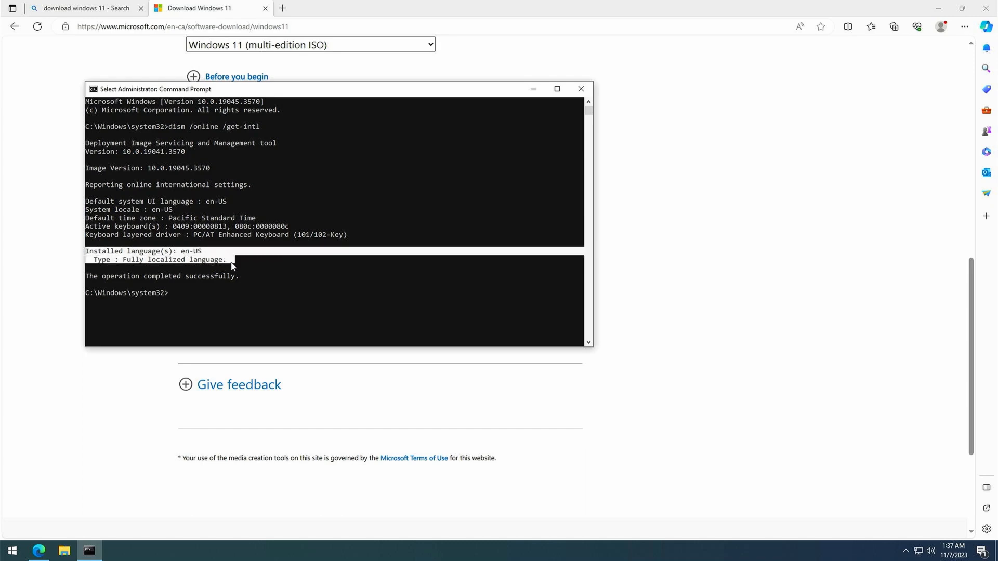
pyautogui.click(341, 316)
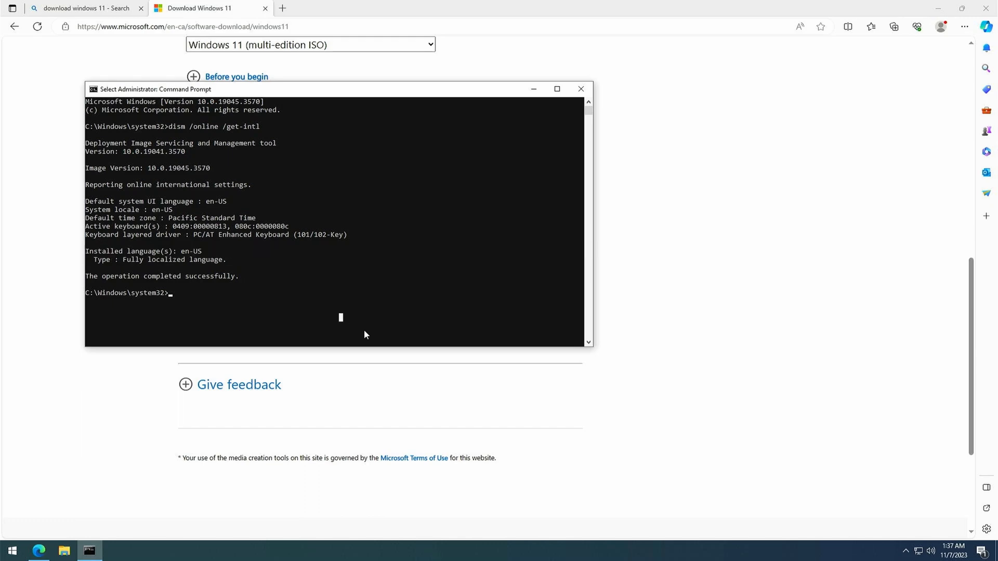
pyautogui.click(580, 89)
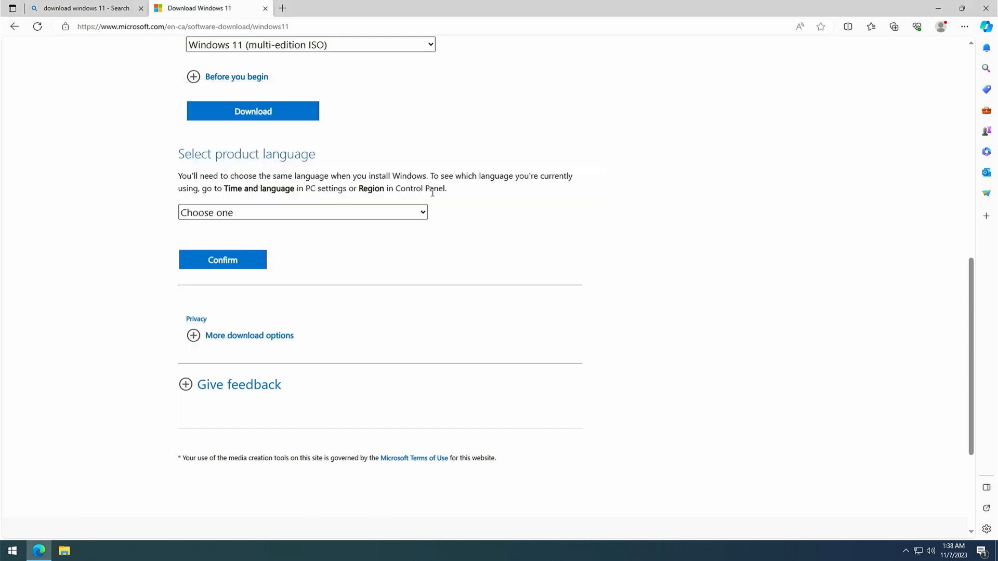
# Confirm English (United States) as the product language, download the 64-bit Windows 11 ISO, and close the browser
pyautogui.click(416, 213)
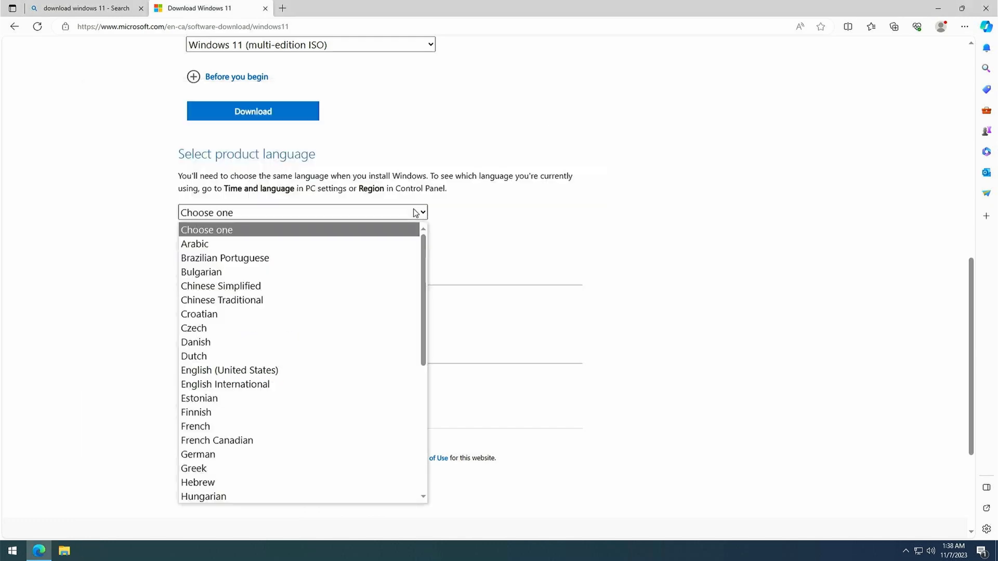
pyautogui.click(353, 370)
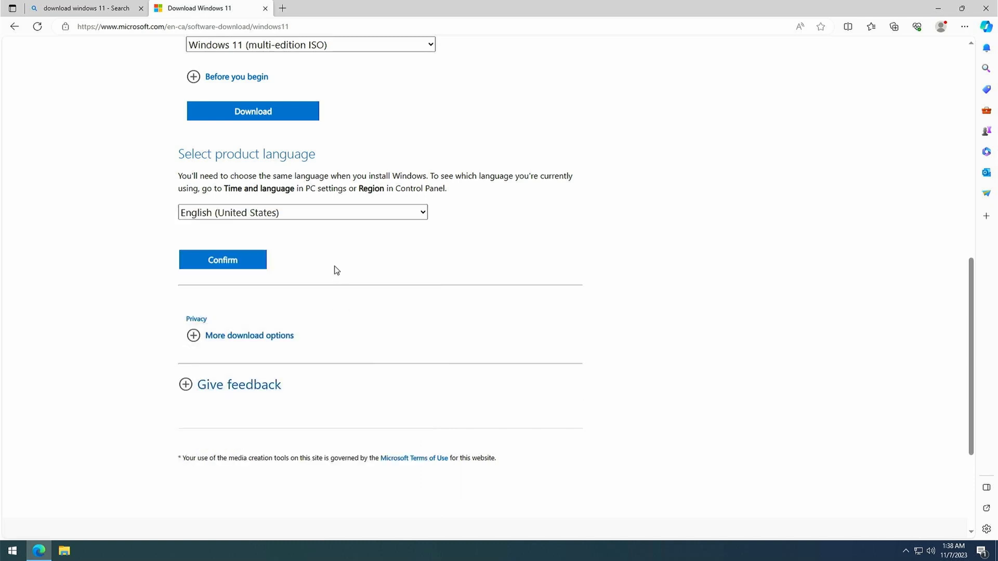
pyautogui.click(257, 268)
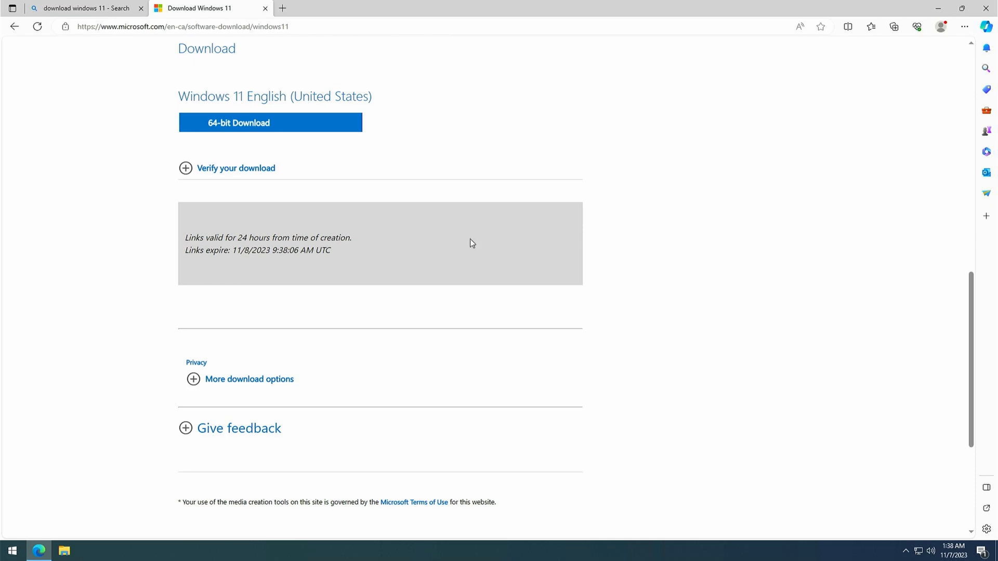
pyautogui.click(329, 129)
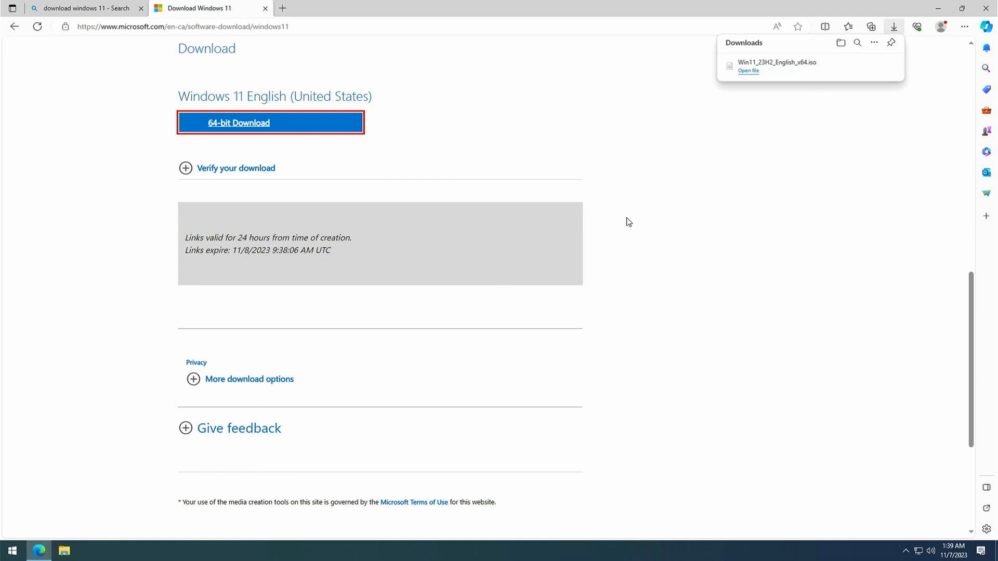
pyautogui.click(988, 6)
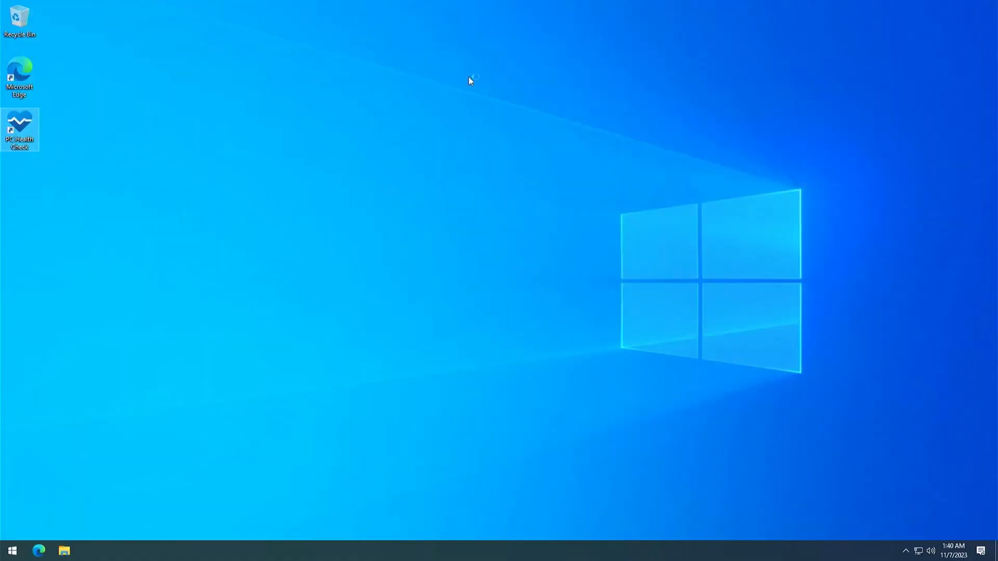
# Mount the Win11_23H2_English_x64 disc image from the Downloads folder in File Explorer, accepting the security warning
pyautogui.click(64, 551)
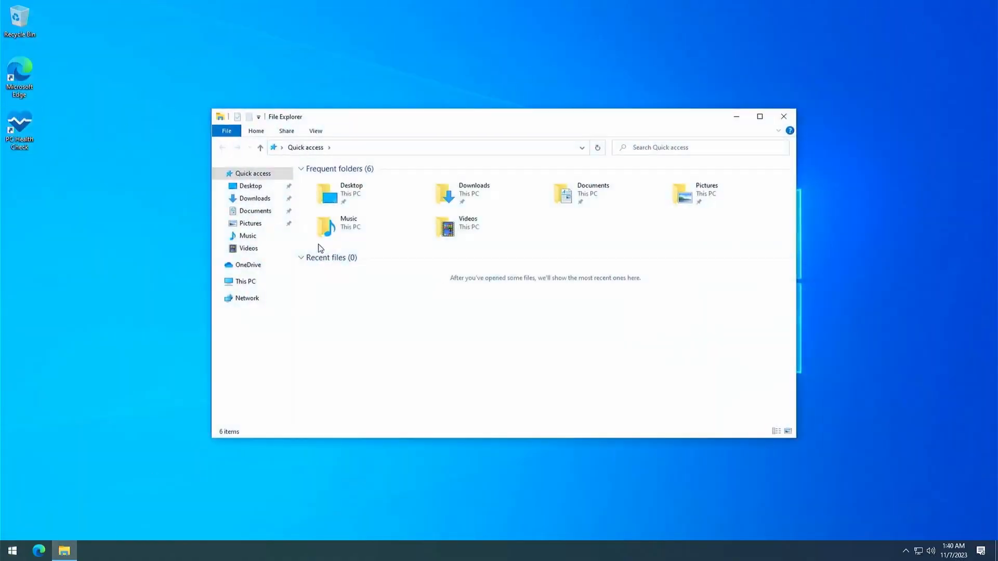
pyautogui.click(252, 200)
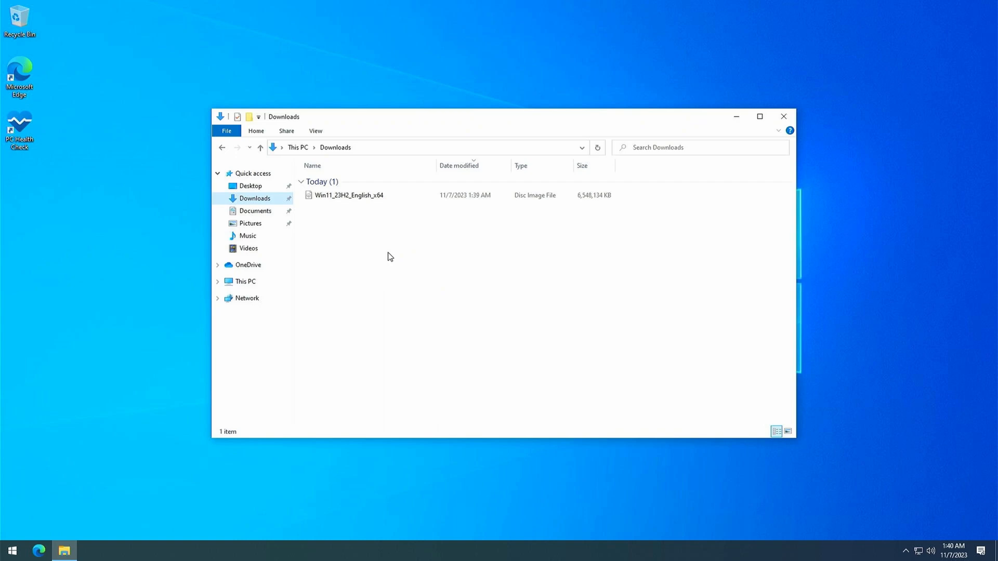
pyautogui.doubleClick(369, 198)
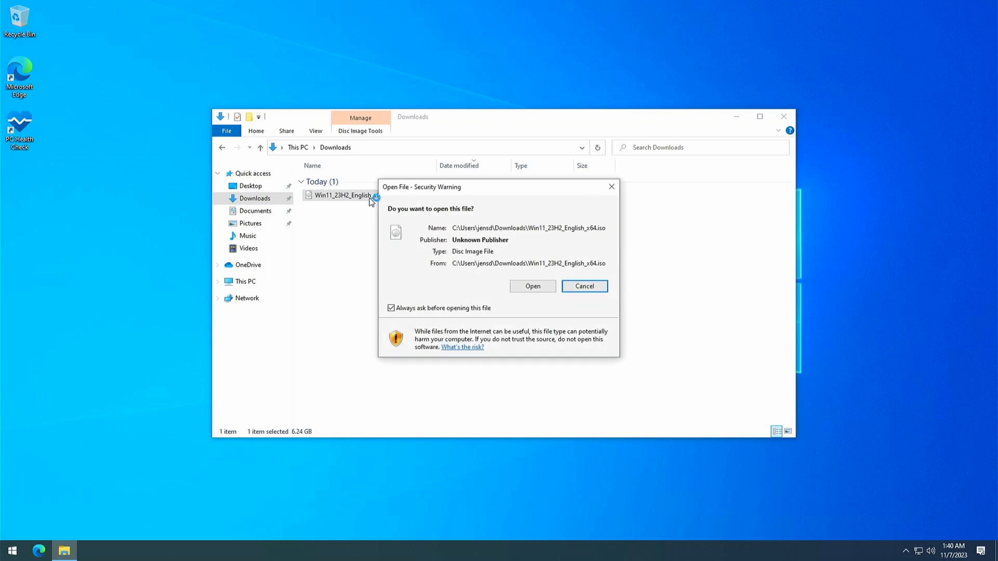
pyautogui.click(522, 289)
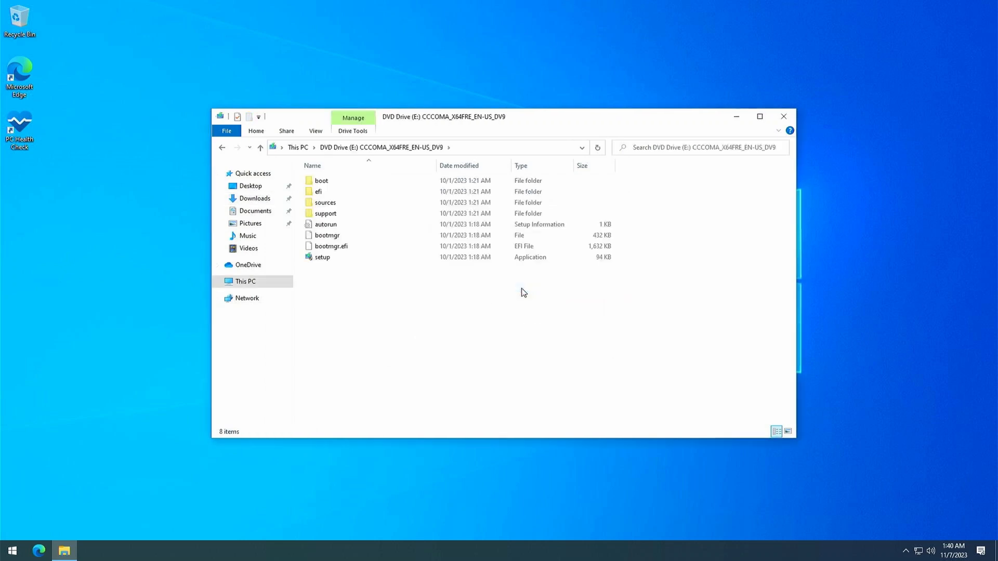
# Show the drives under This PC, view the ISO's Mount option in Downloads, and return to DVD Drive (E:)
pyautogui.click(218, 282)
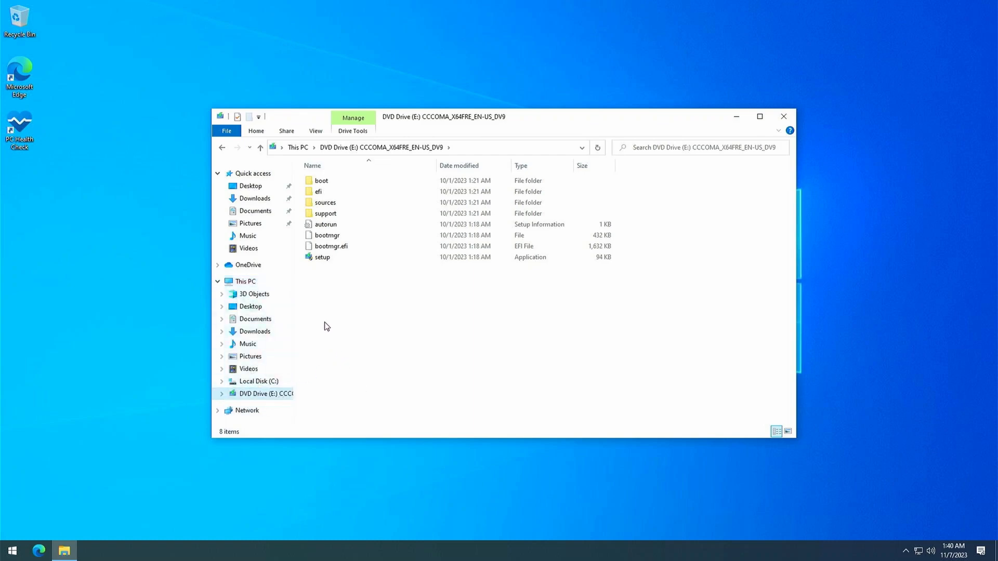
pyautogui.click(280, 198)
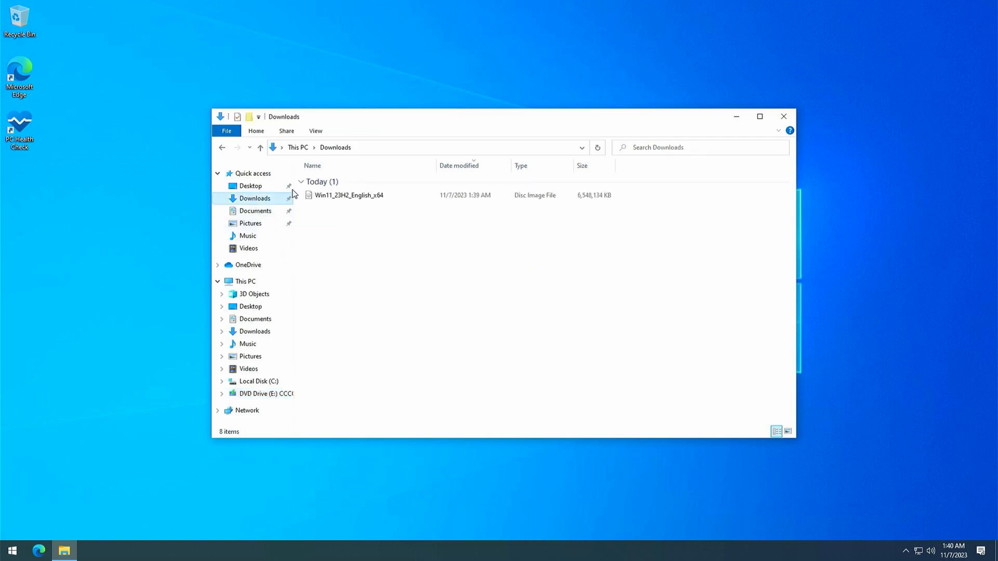
pyautogui.rightClick(333, 197)
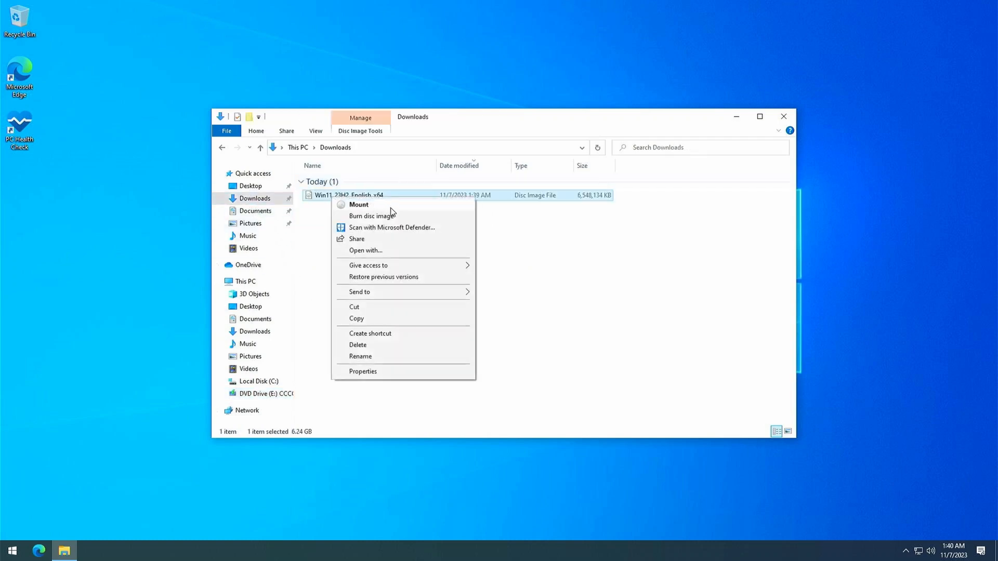
pyautogui.click(317, 242)
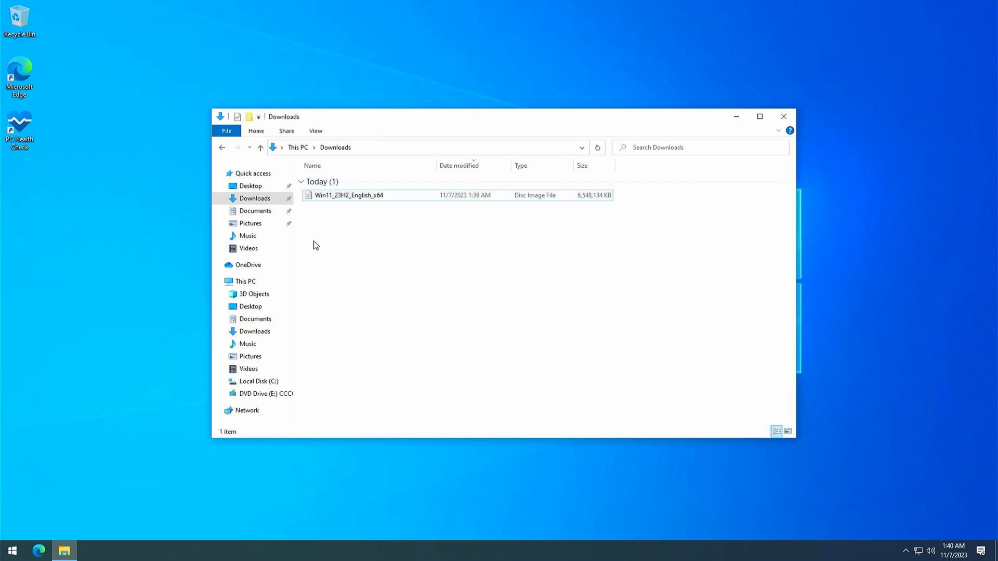
pyautogui.click(271, 396)
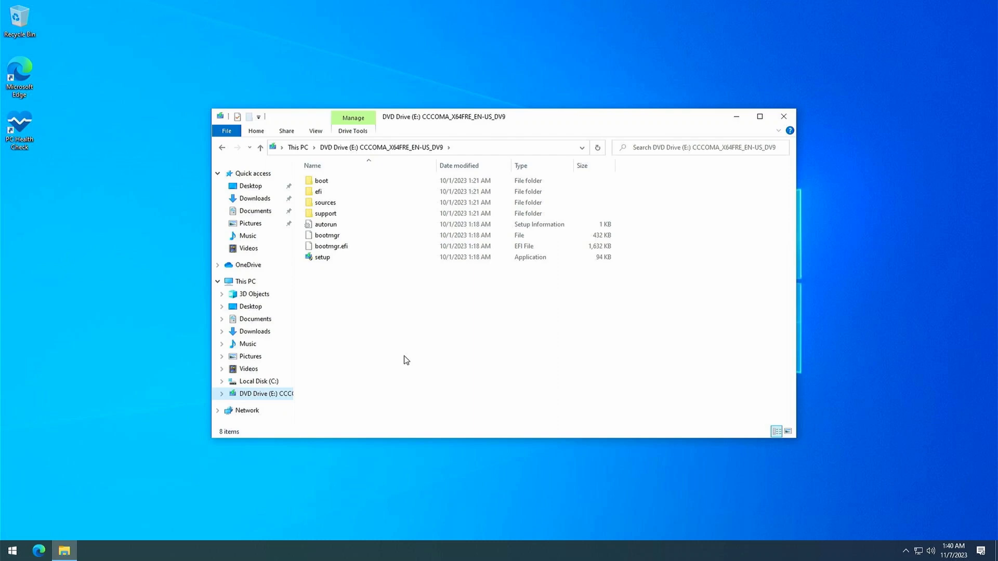
# Create a new folder named 23H2 on the desktop
pyautogui.click(171, 334)
pyautogui.rightClick(35, 235)
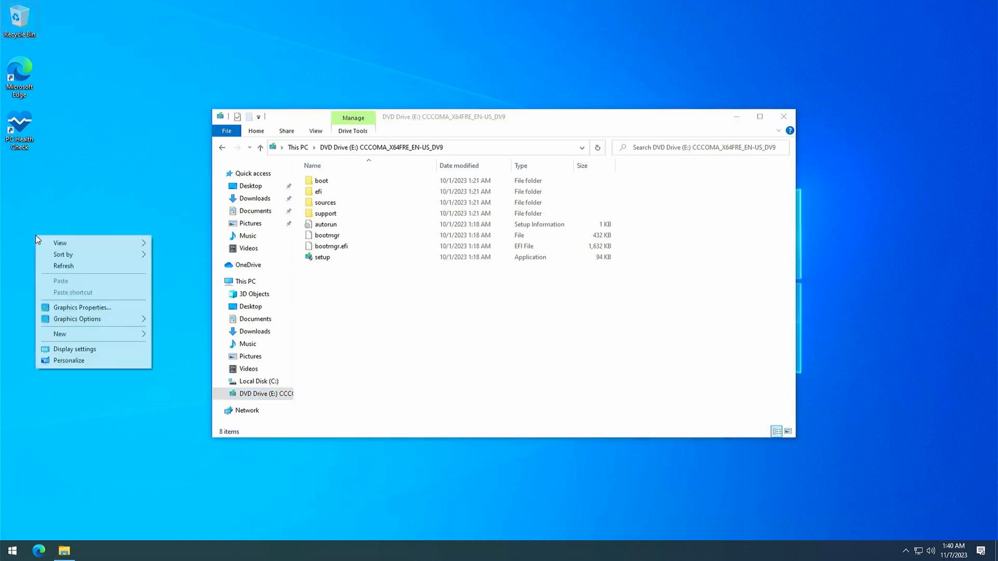
pyautogui.moveTo(125, 336)
pyautogui.click(166, 335)
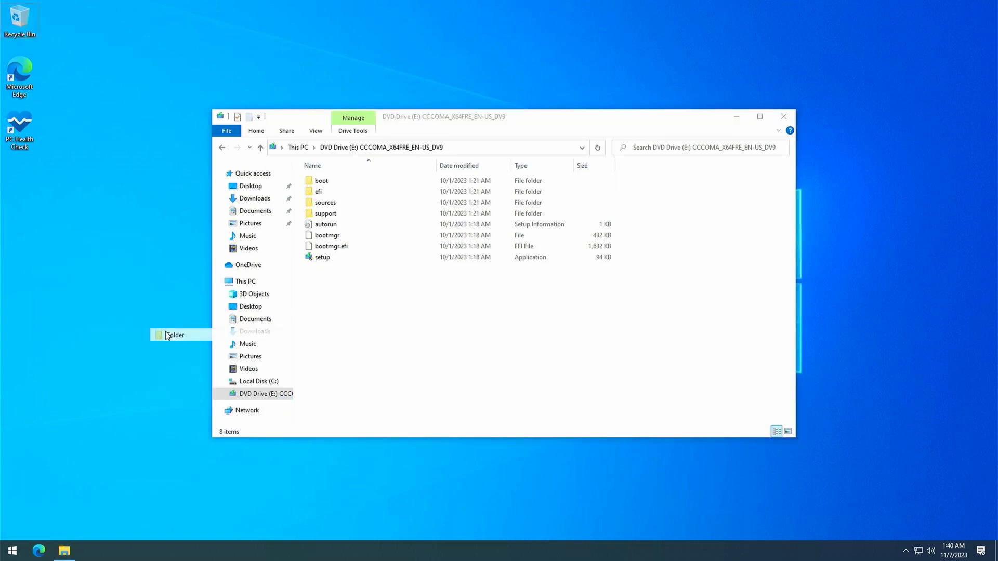
pyautogui.write('23H2')
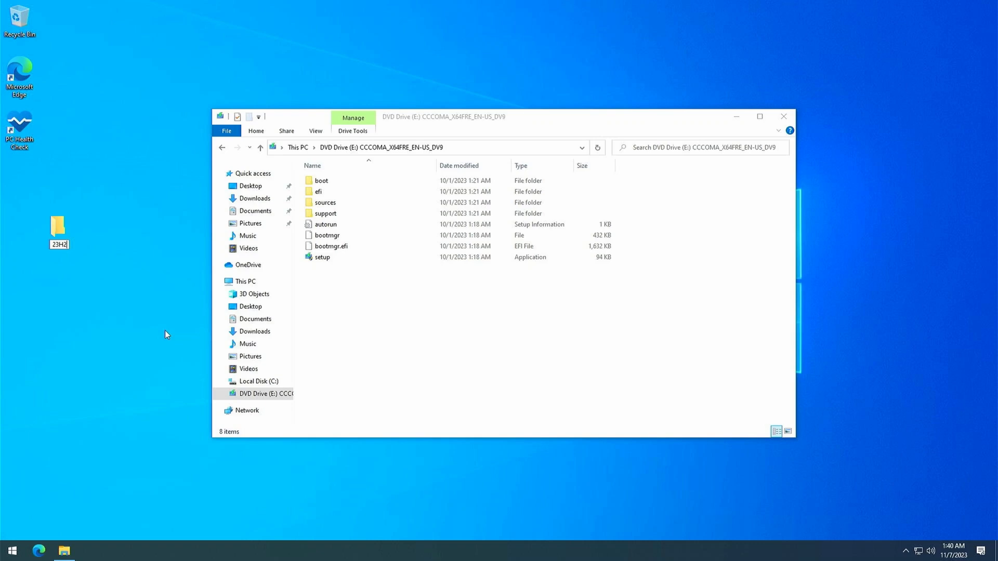
pyautogui.press('Return')
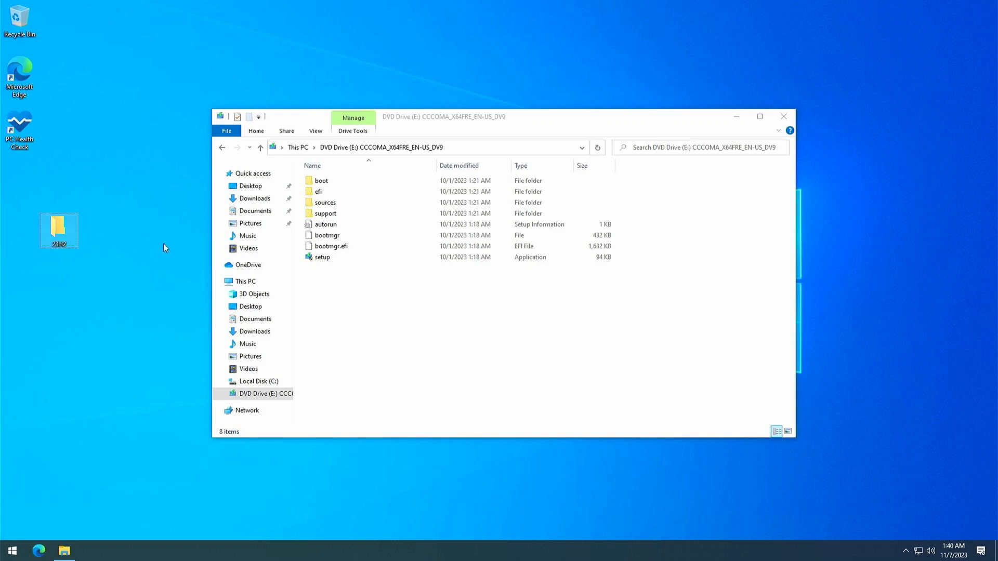
# Copy all files and folders from DVD Drive (E:) into the 23H2 desktop folder and eject the drive
pyautogui.moveTo(411, 313); pyautogui.dragTo(60, 230)
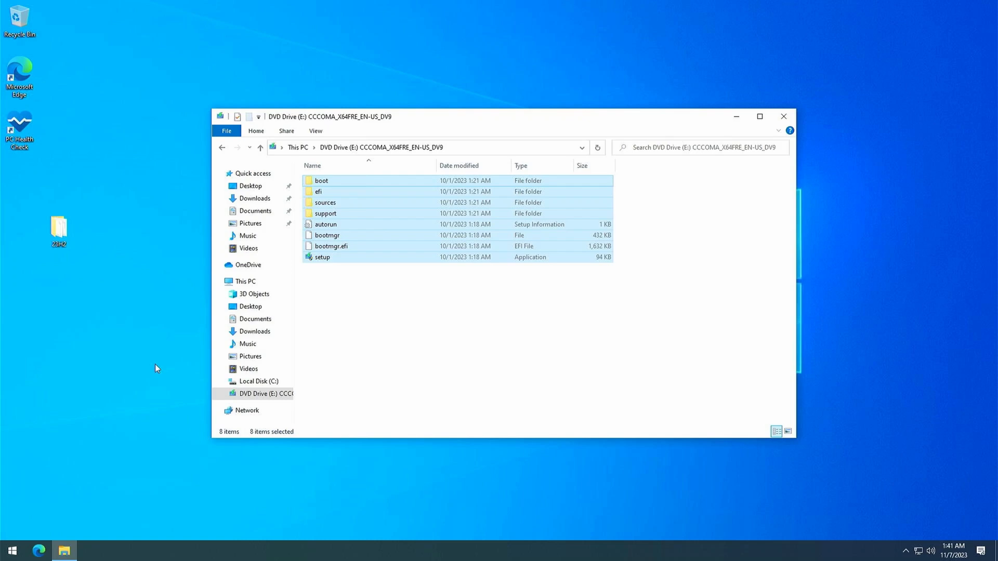
pyautogui.rightClick(251, 393)
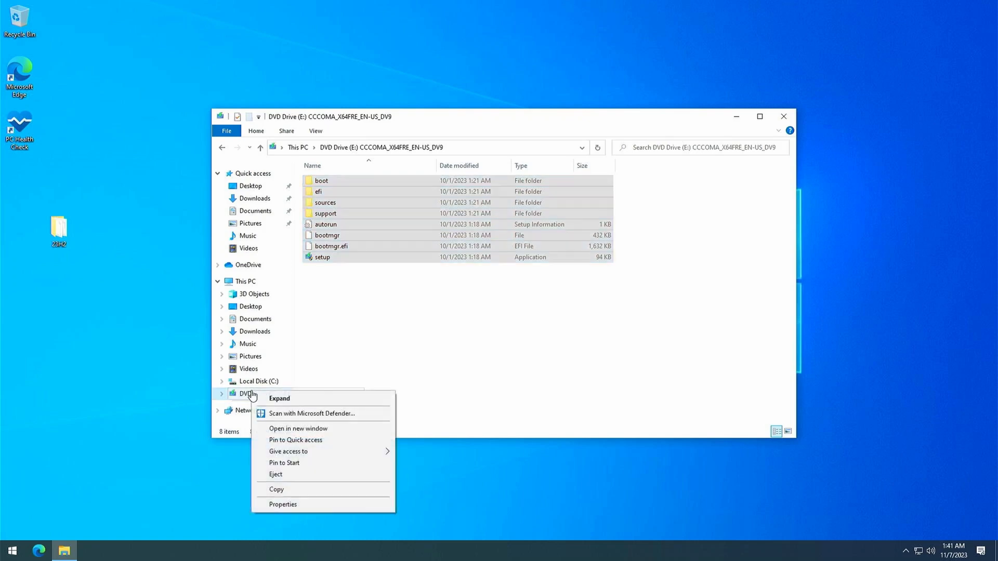
pyautogui.click(312, 474)
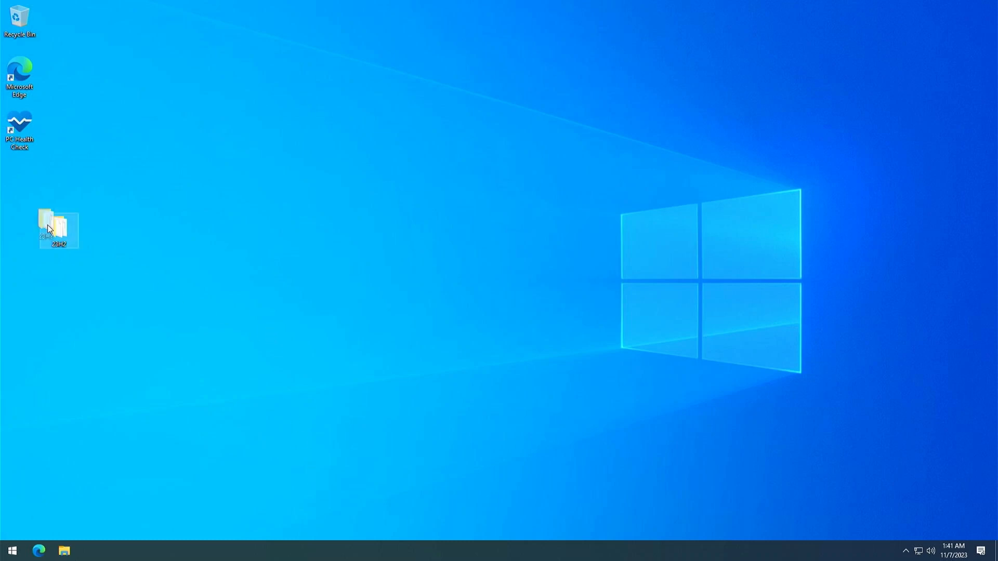
# Move the 23H2 folder below the PC Health Check icon on the desktop and open it
pyautogui.moveTo(48, 224); pyautogui.dragTo(33, 189)
pyautogui.doubleClick(24, 175)
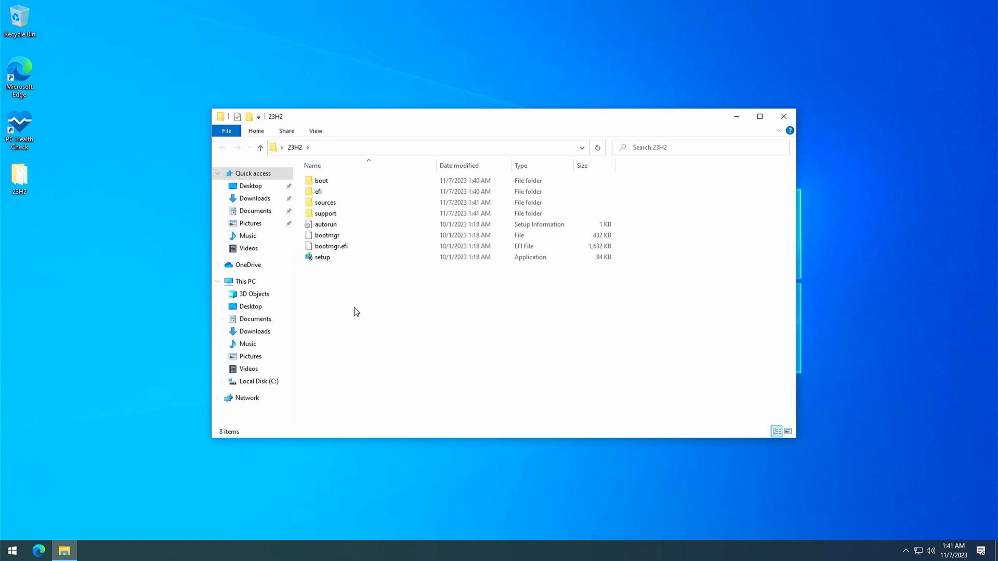
# Run setup from the 23H2 folder to check the PC's system requirements, and close Windows 11 Setup
pyautogui.doubleClick(322, 257)
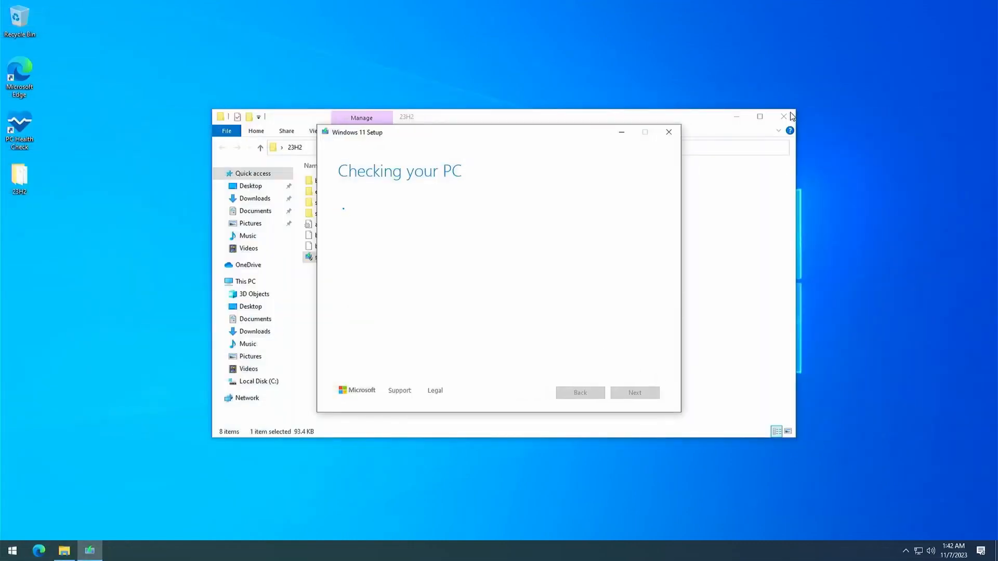
pyautogui.click(736, 117)
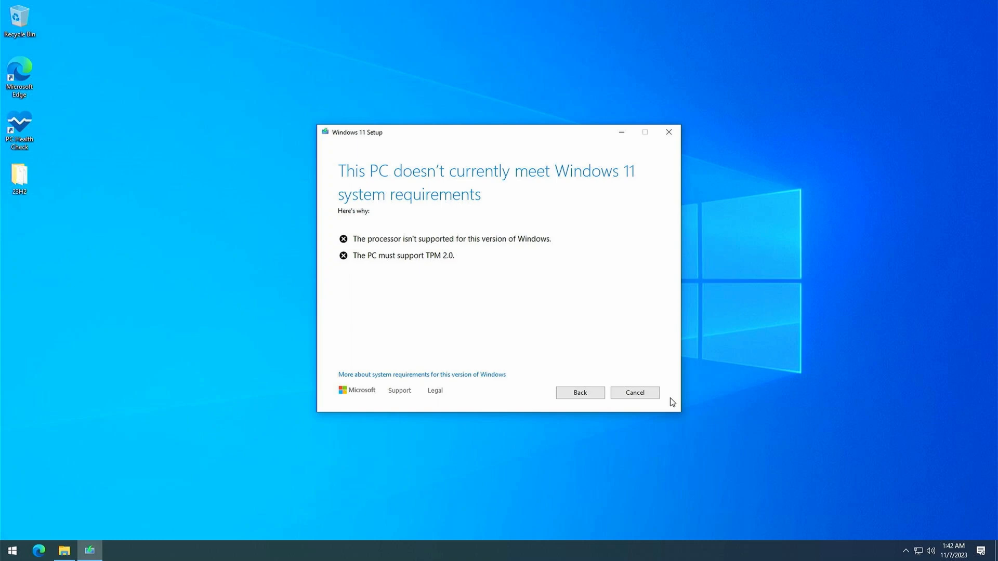
pyautogui.click(668, 132)
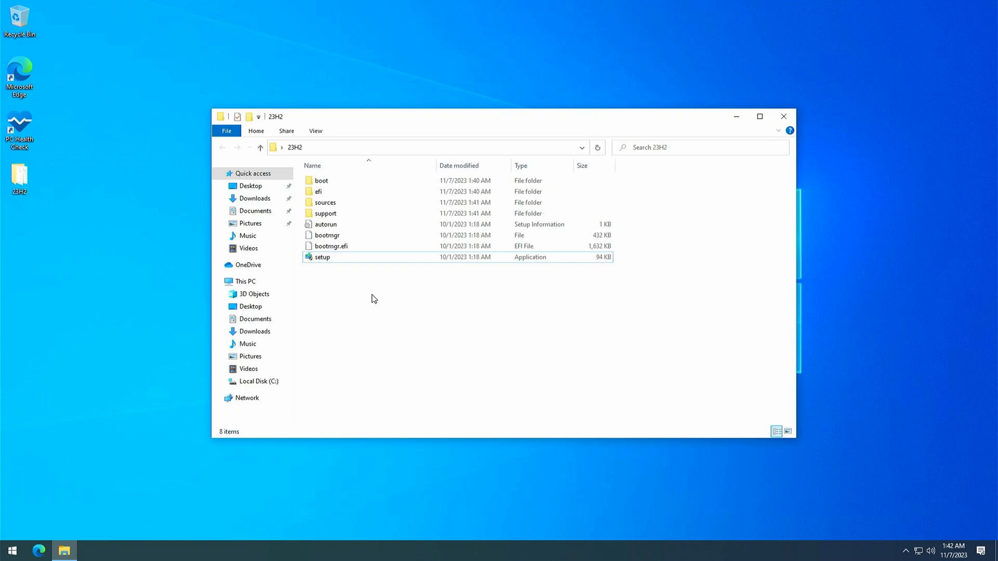
# Open appraiserres.dll from the sources folder inside 23H2 with Notepad, leaving the default app for .dll files unset
pyautogui.doubleClick(352, 203)
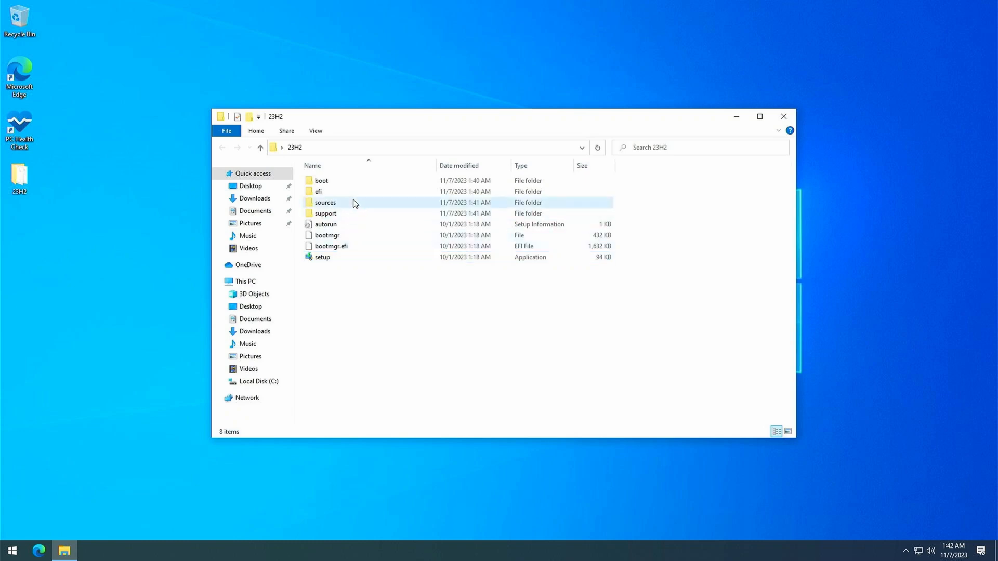
pyautogui.scroll(-3, 395, 295)
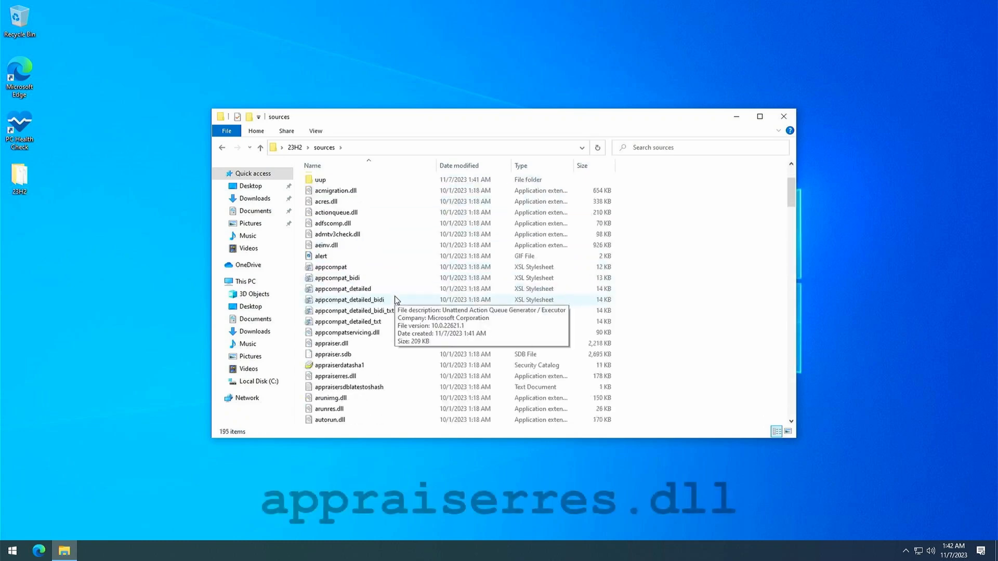
pyautogui.click(395, 376)
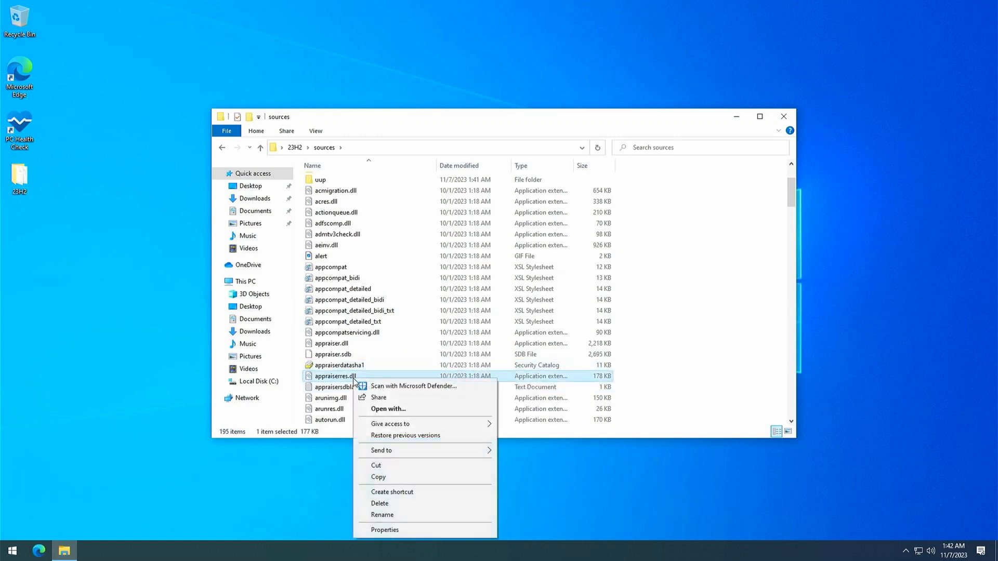
pyautogui.click(422, 411)
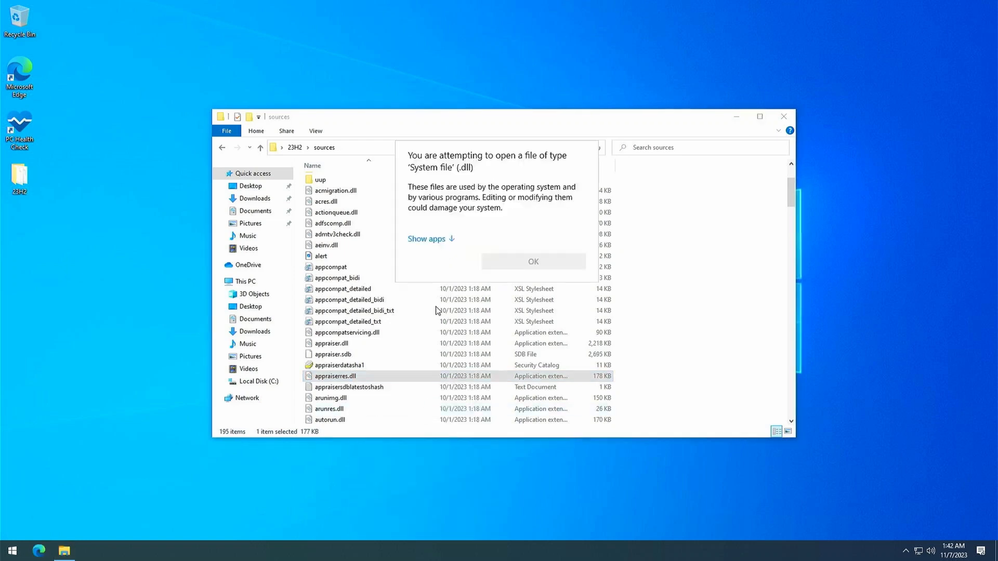
pyautogui.click(444, 239)
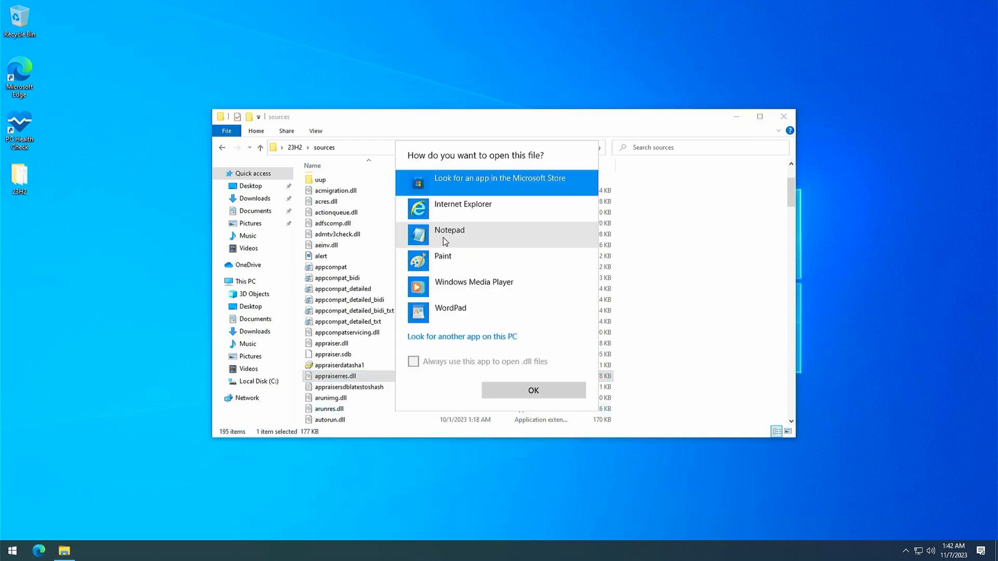
pyautogui.click(524, 238)
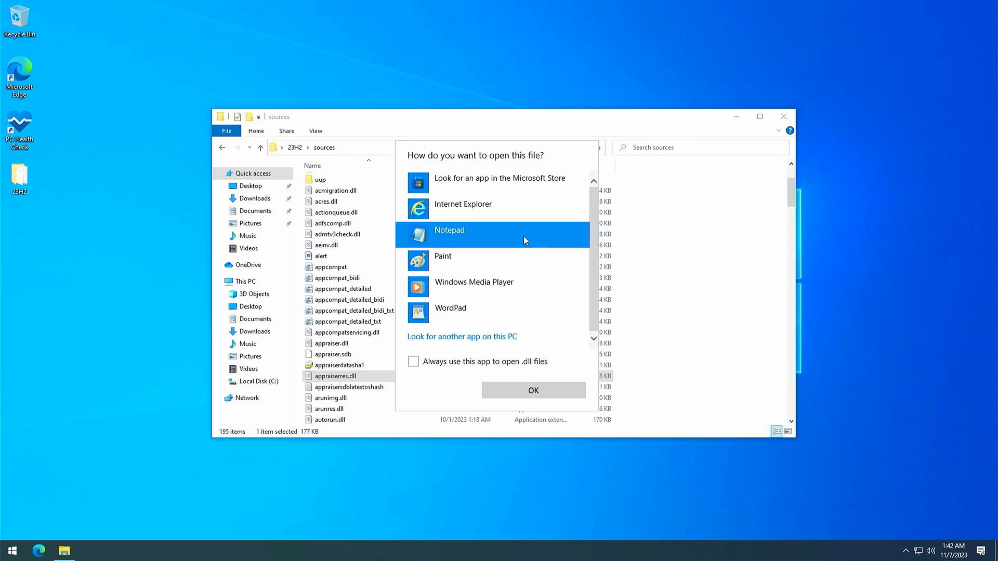
pyautogui.doubleClick(523, 235)
# Delete the entire contents of appraiserres.dll, save the emptied file under the same name and close it
pyautogui.click(516, 343)
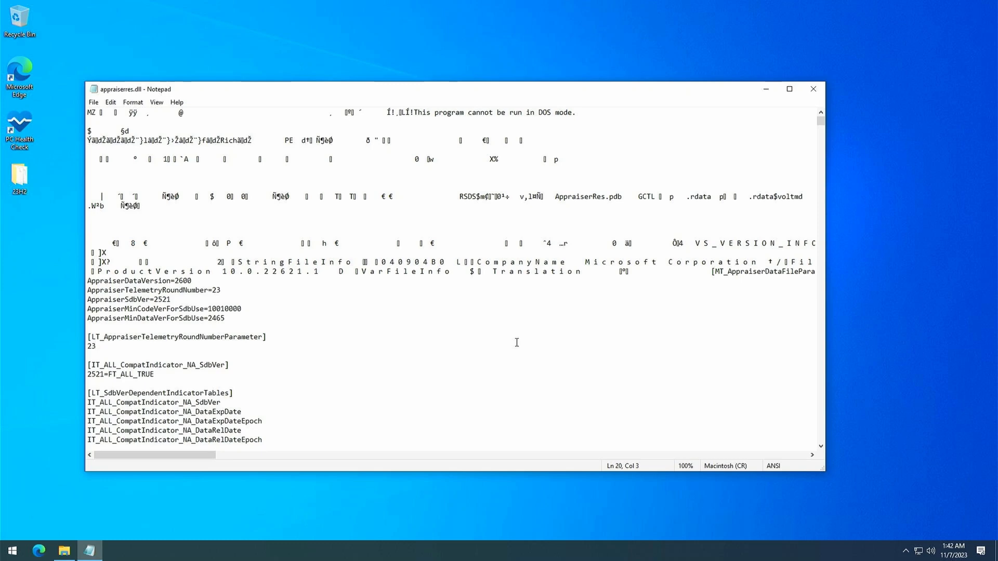
pyautogui.hotkey('ctrl', 'a')
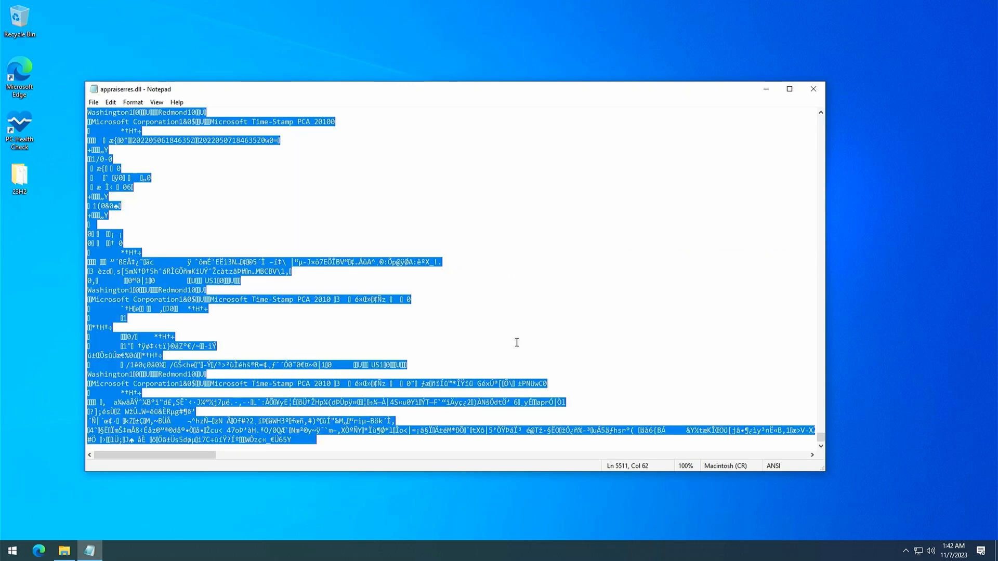
pyautogui.click(116, 102)
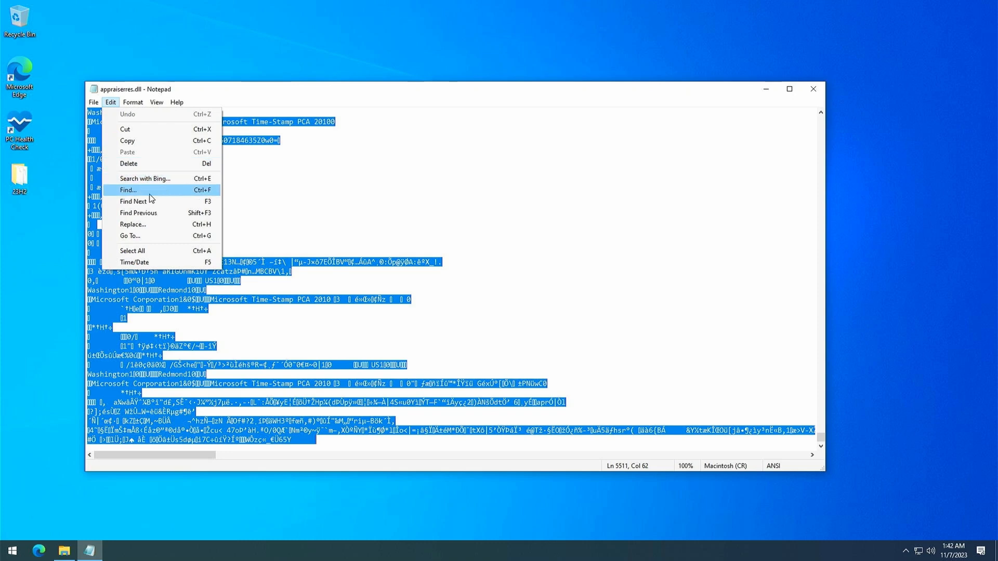
pyautogui.click(133, 251)
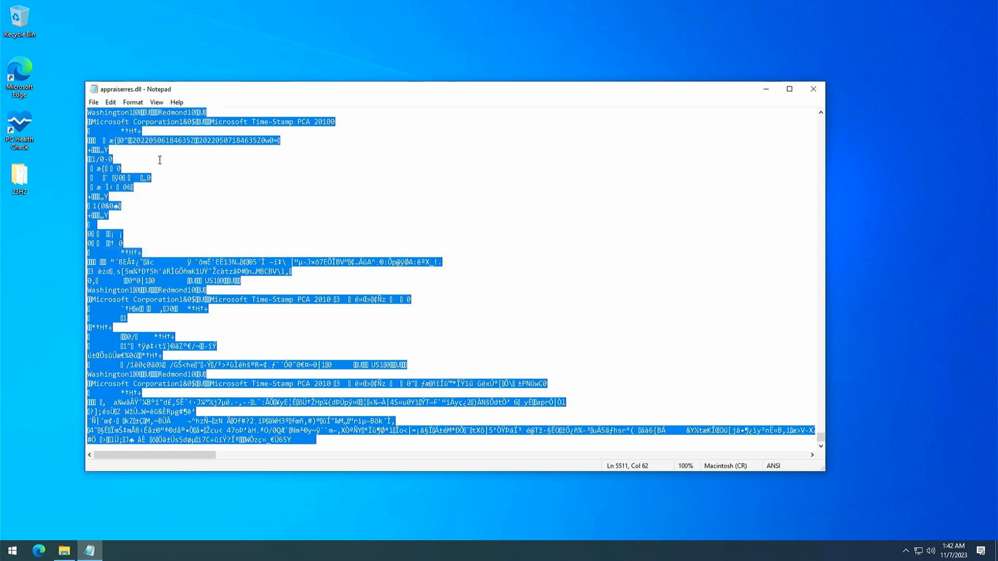
pyautogui.press('Delete')
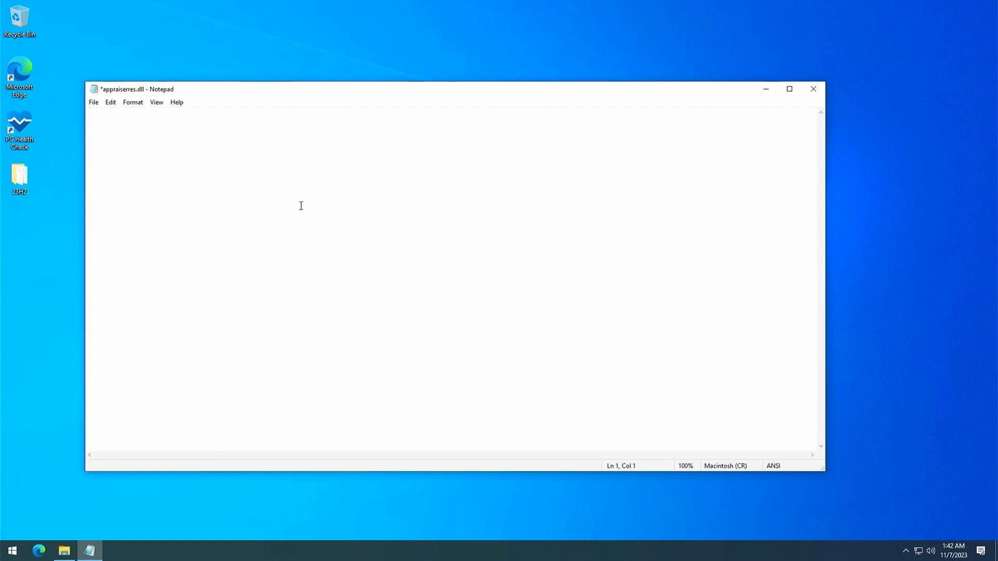
pyautogui.click(94, 103)
pyautogui.click(119, 151)
pyautogui.click(813, 89)
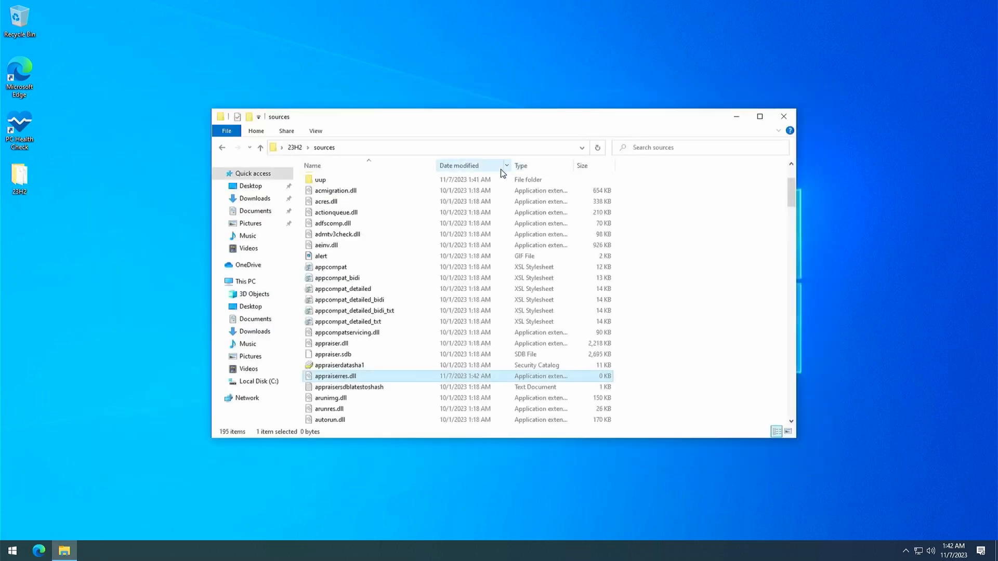
# Return to the 23H2 folder, run setup with permission to make changes to the device, and minimize the folder window
pyautogui.click(297, 149)
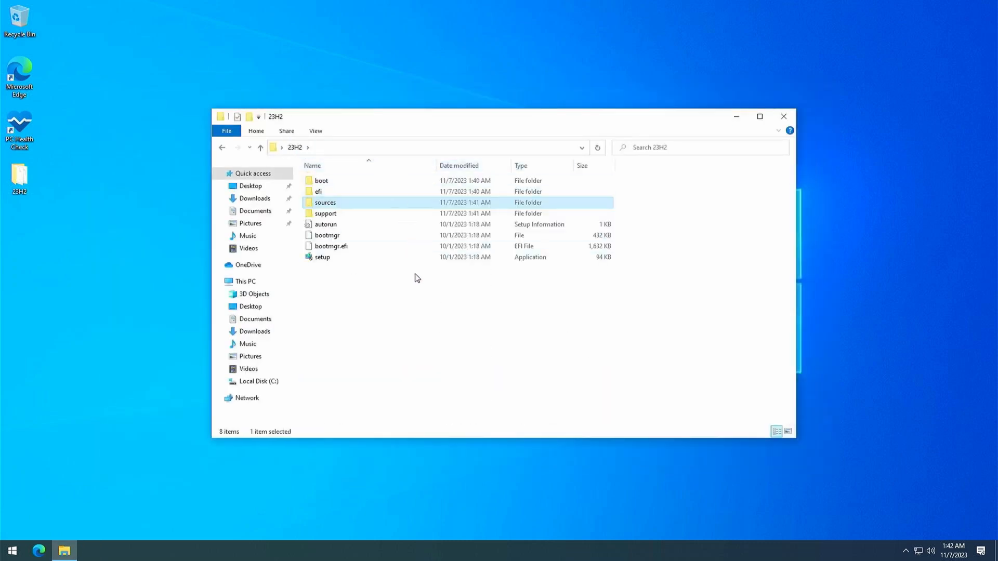
pyautogui.doubleClick(353, 260)
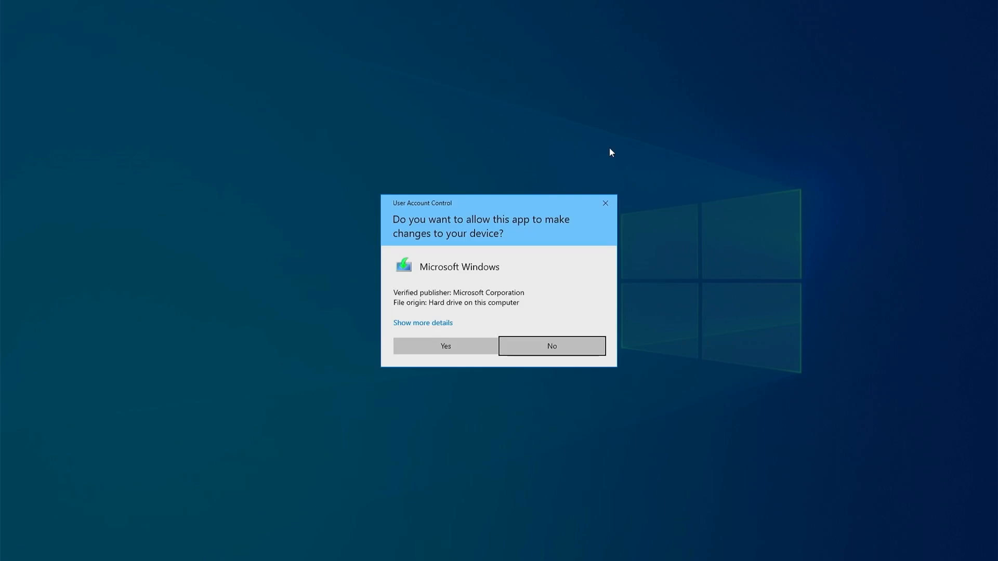
pyautogui.click(470, 345)
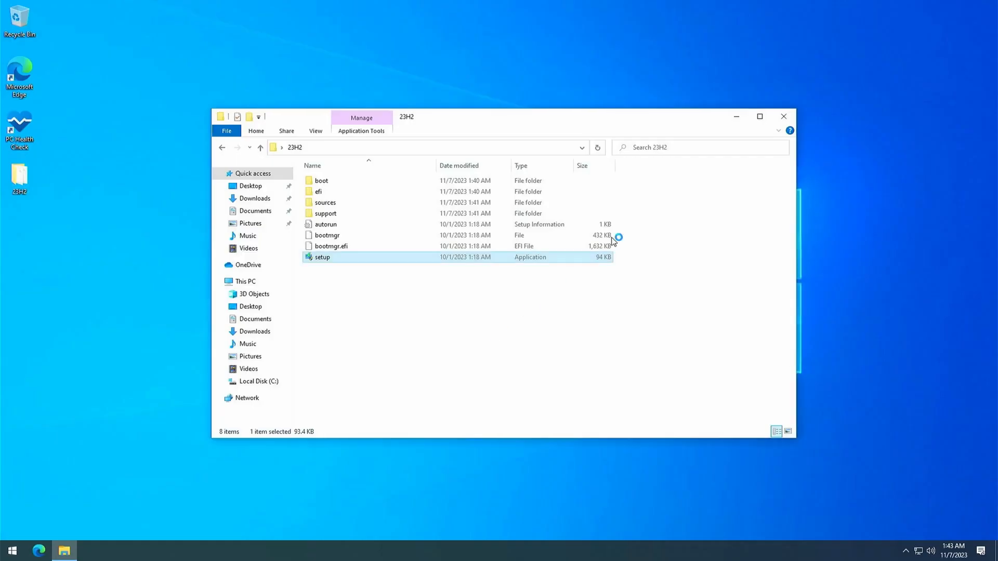
pyautogui.click(736, 117)
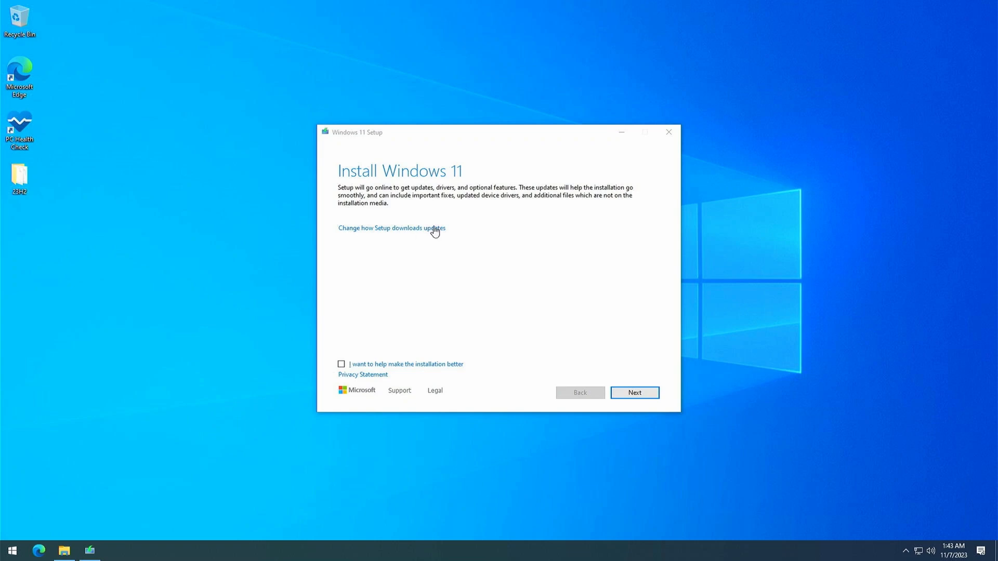
# Set Windows 11 Setup's update download option to "Not right now" and accept the license terms
pyautogui.click(435, 230)
pyautogui.click(394, 251)
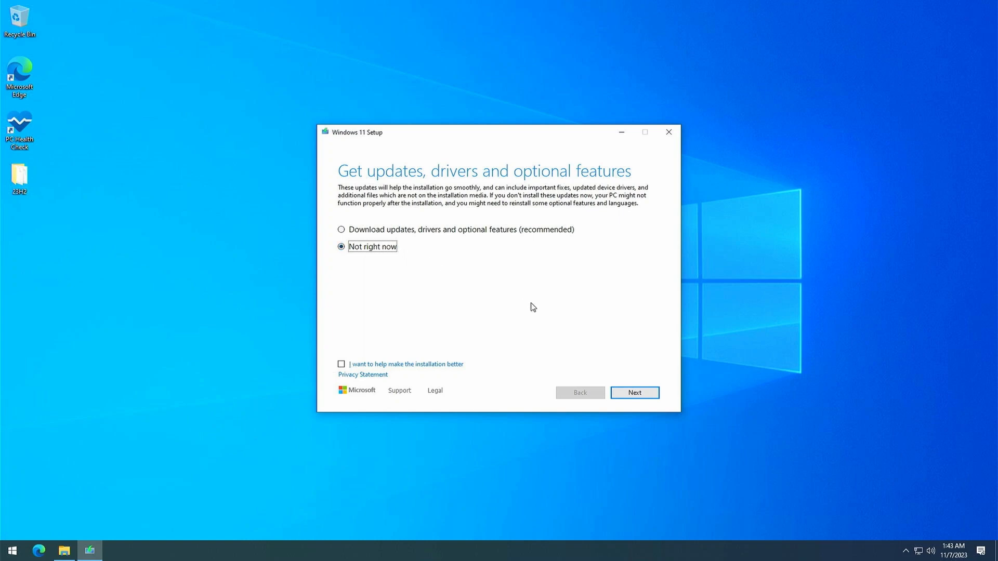
pyautogui.click(634, 392)
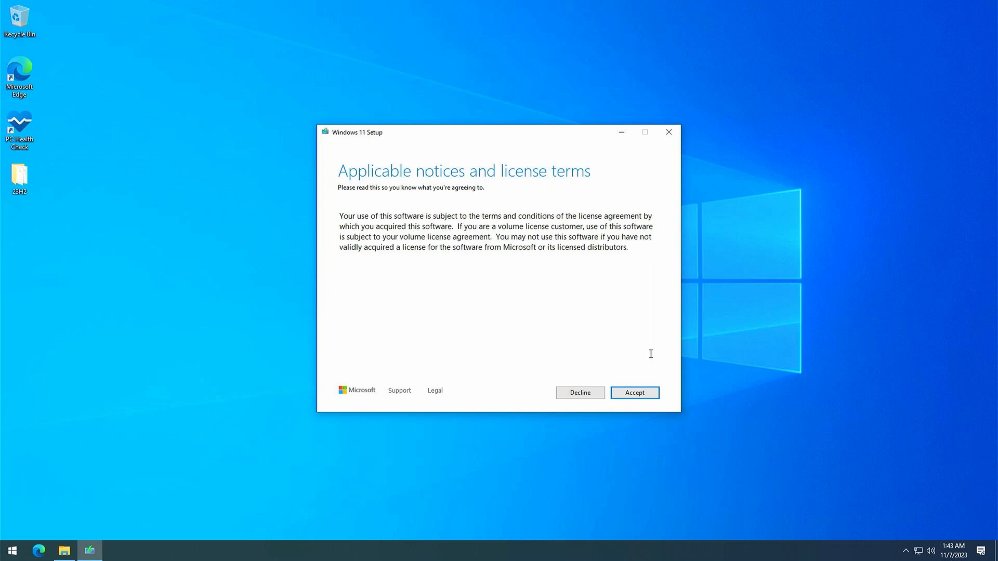
pyautogui.click(654, 396)
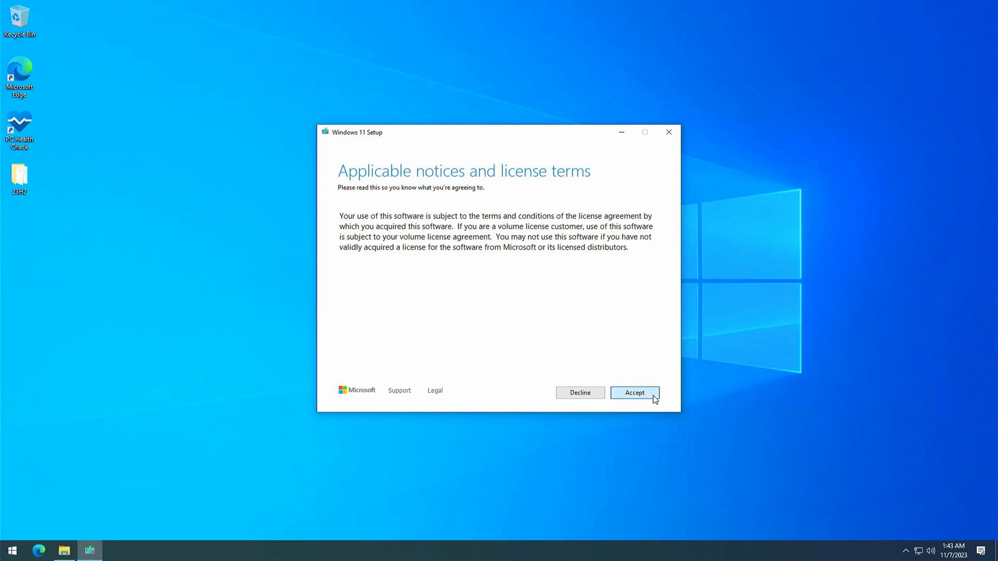